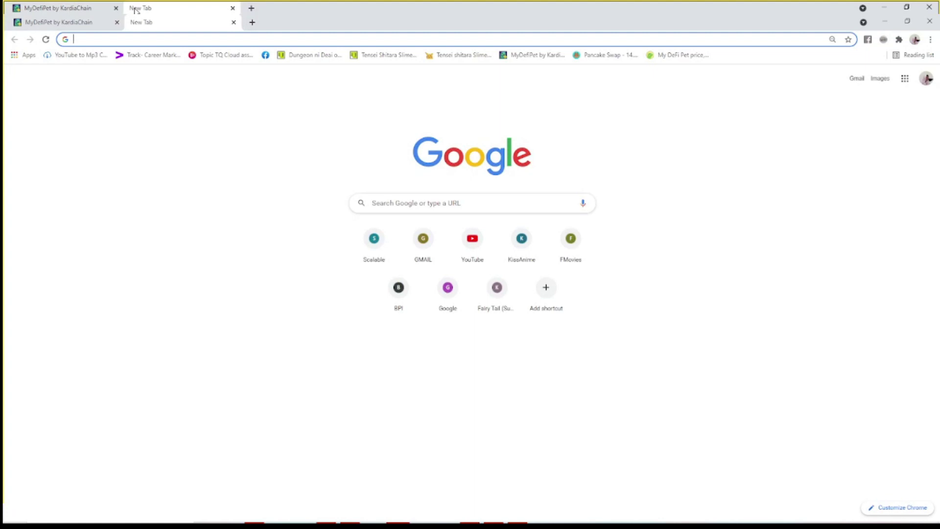
Step: Search the web for "binance" and open the official Binance website
type("binance")
key("Return")
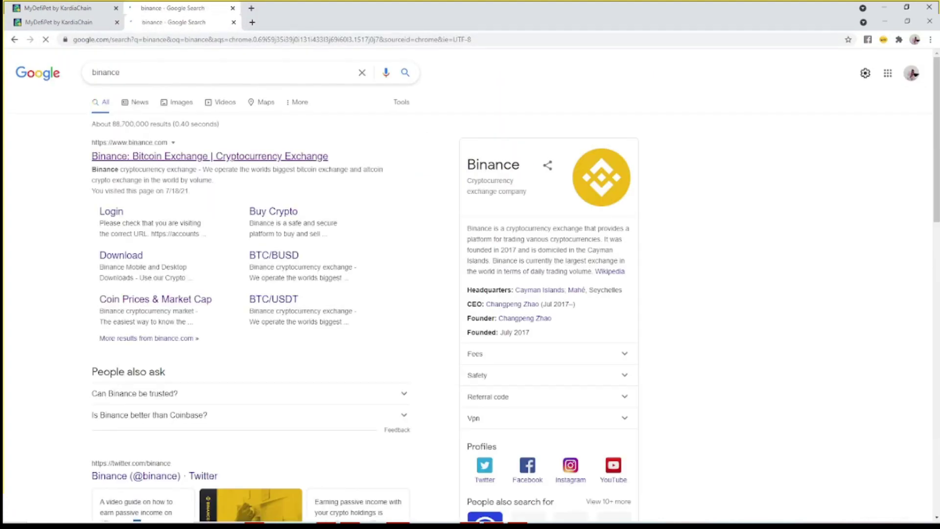
left_click(209, 155)
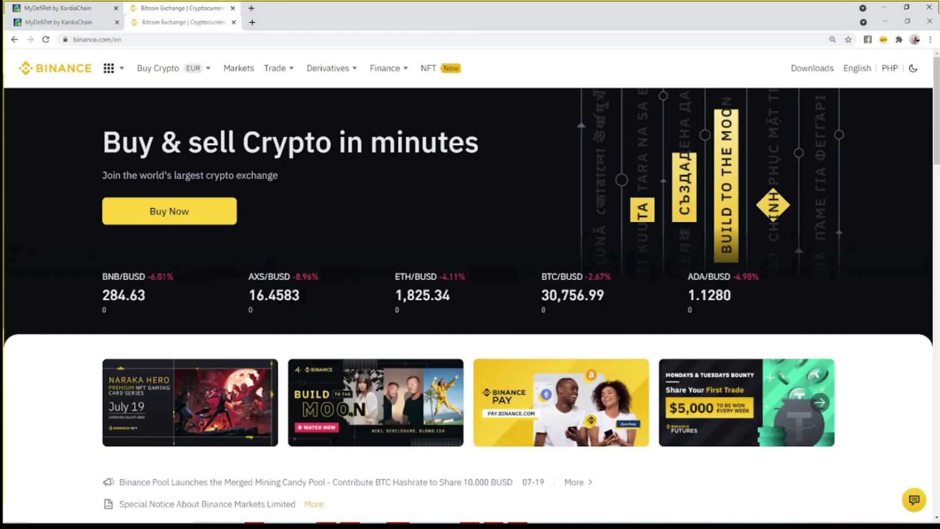
mouse_move(750, 68)
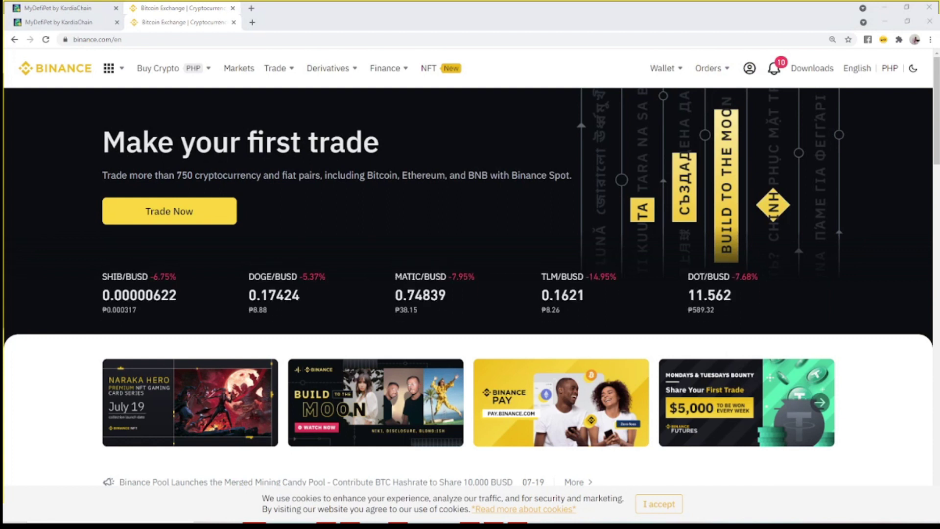
Step: Open P2P Trading and filter the USDT buy offers to 1000 PHP with Gcash payment, without the merchant-only restriction
mouse_move(167, 69)
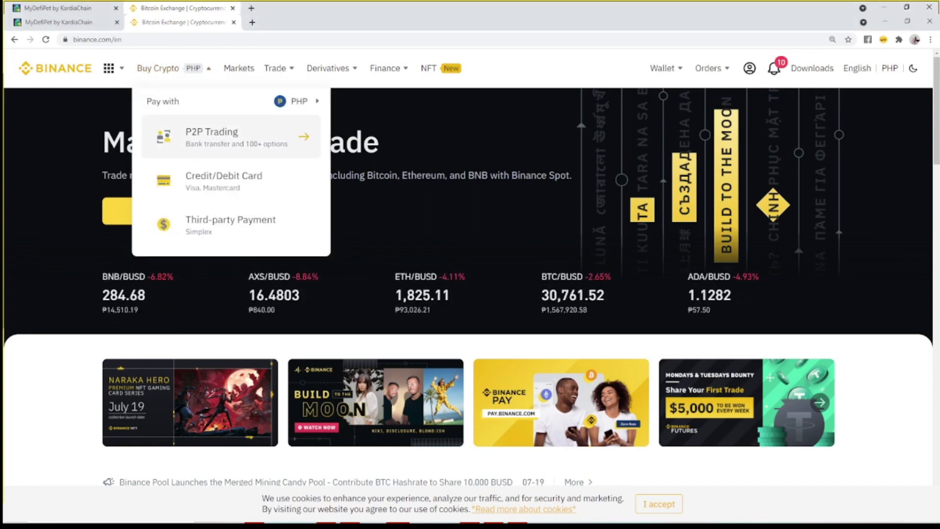
left_click(235, 136)
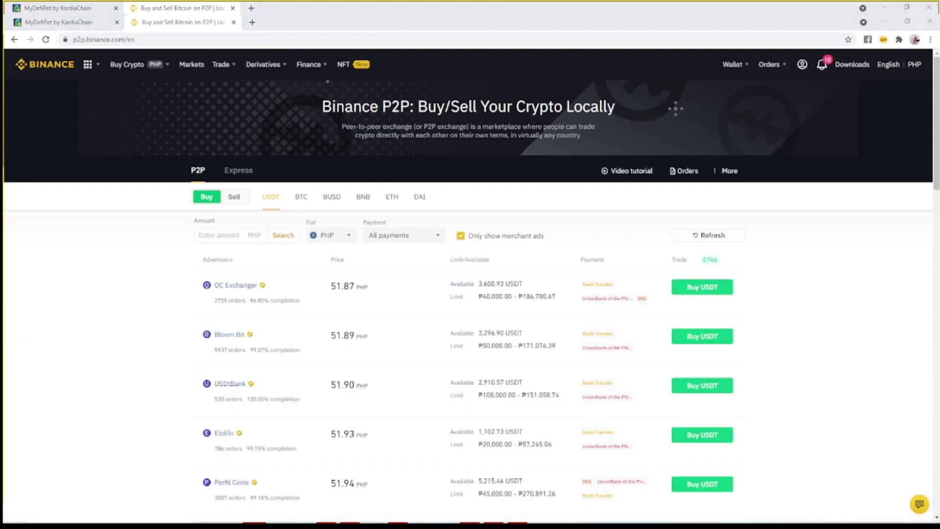
left_click(220, 235)
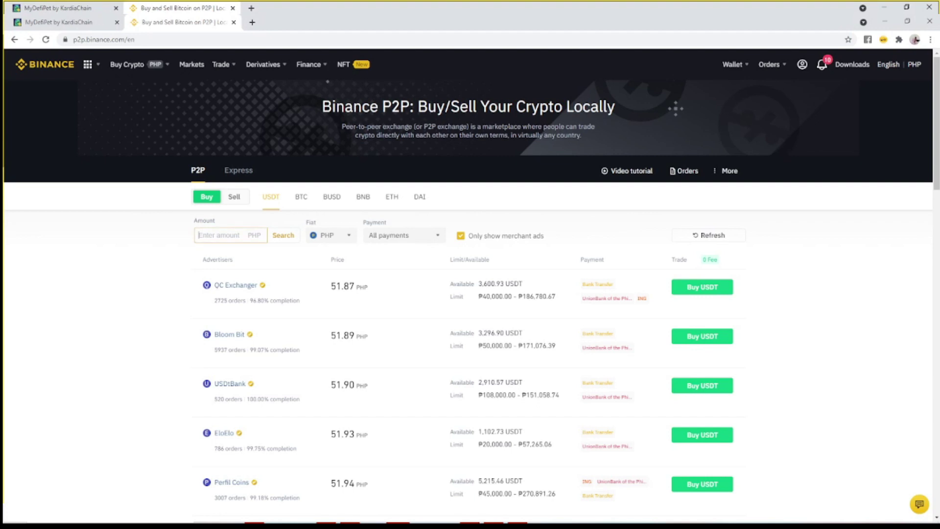
type("1000")
key("ctrl+plus")
key("ctrl+plus")
key("ctrl+plus")
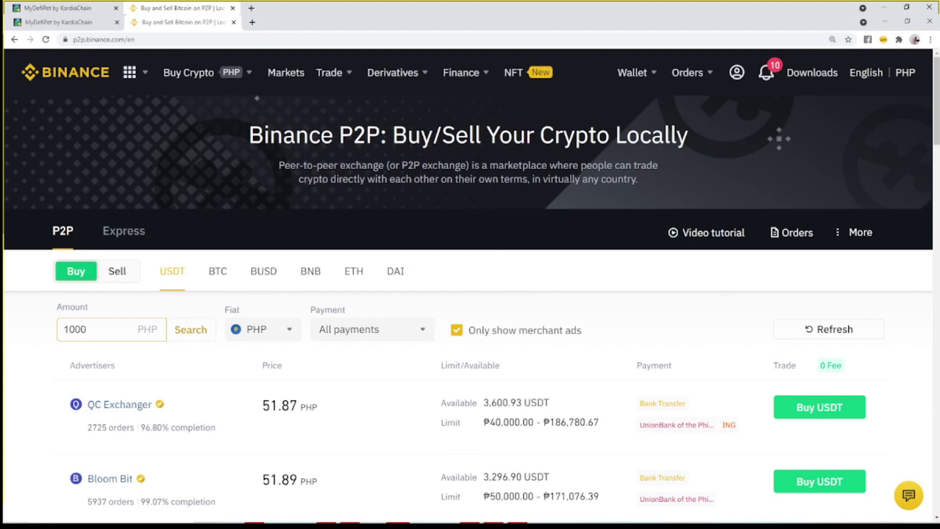
left_click(372, 329)
left_click(346, 432)
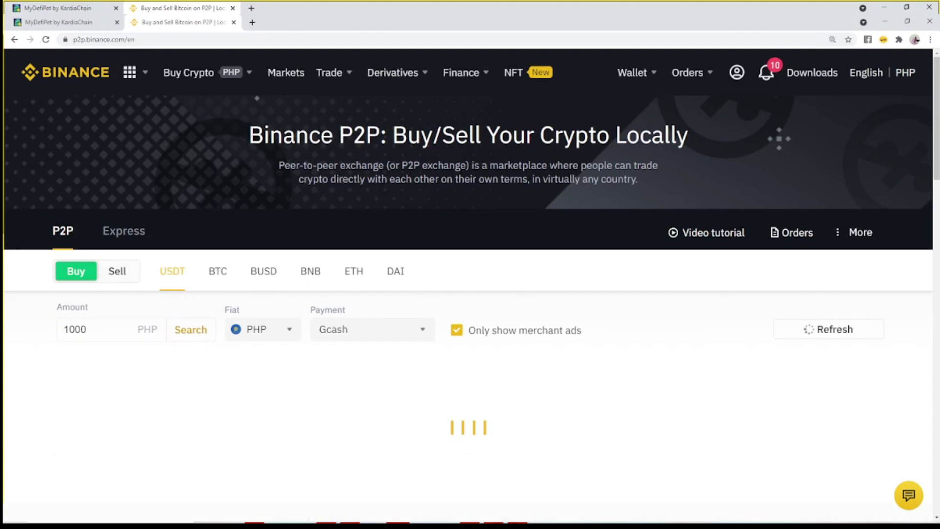
left_click(457, 330)
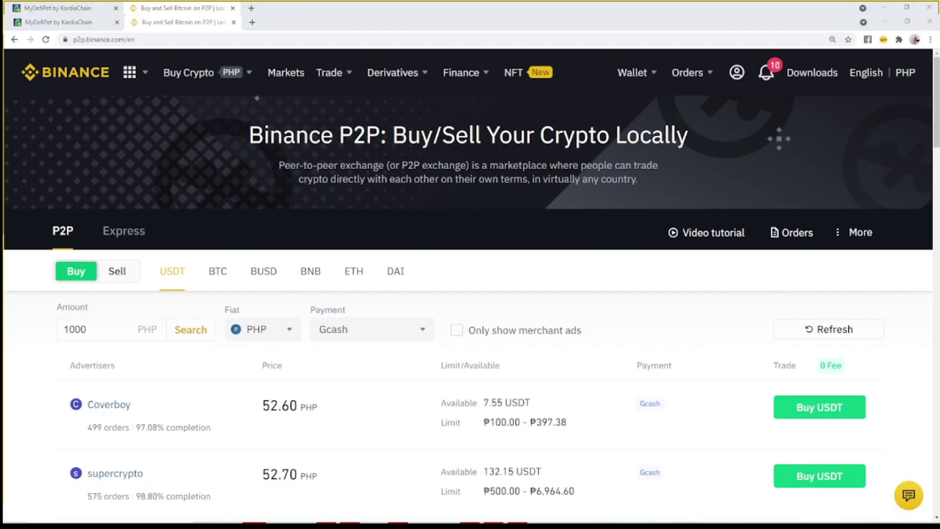
Step: Open the USDT buy offer priced at 52.60 PHP and review its limits and payment terms
scroll(470, 284, "down", 1)
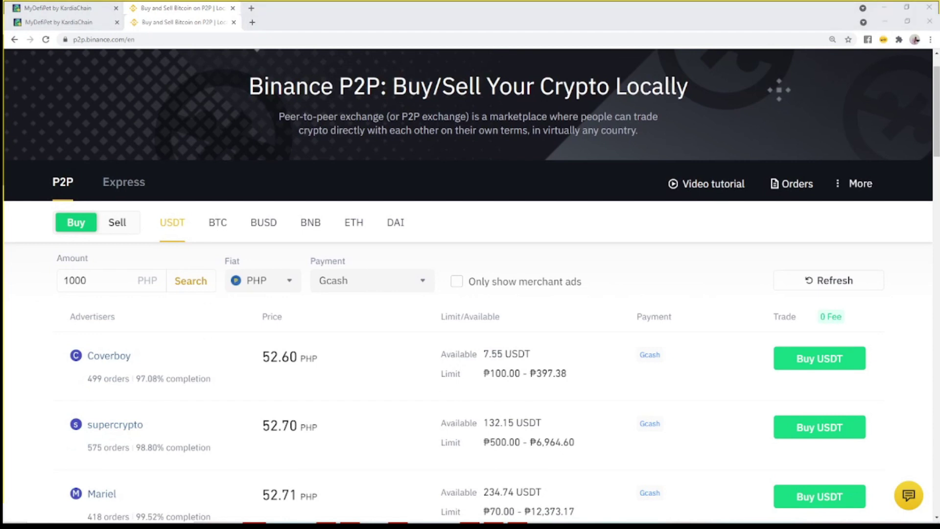
scroll(470, 284, "down", 1)
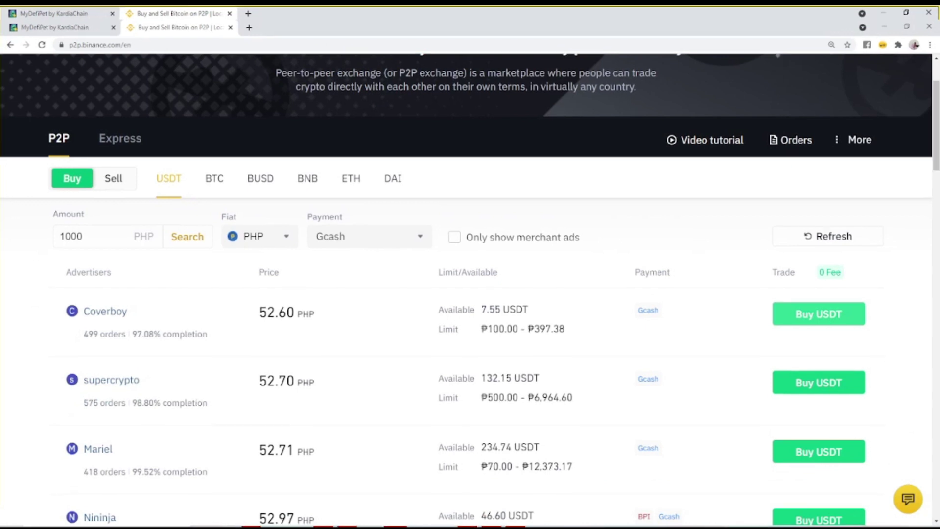
left_click(819, 311)
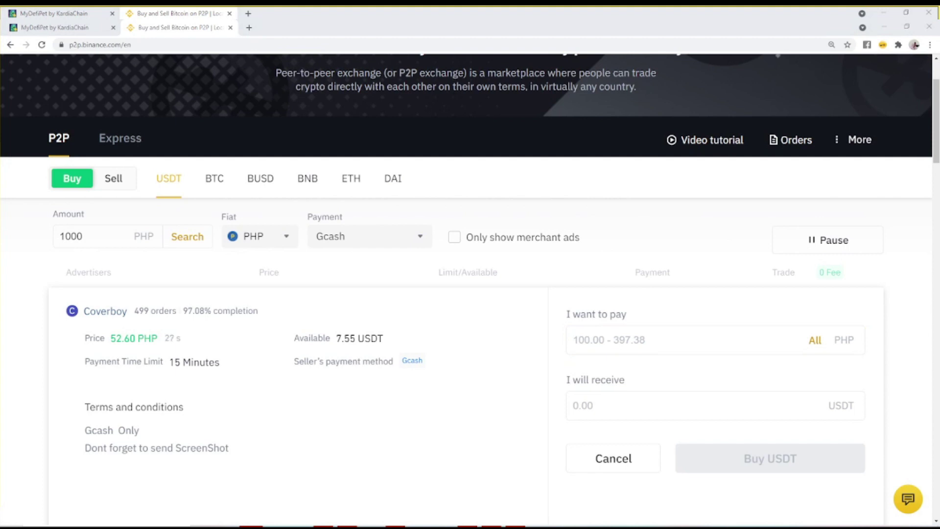
scroll(470, 288, "down", 2)
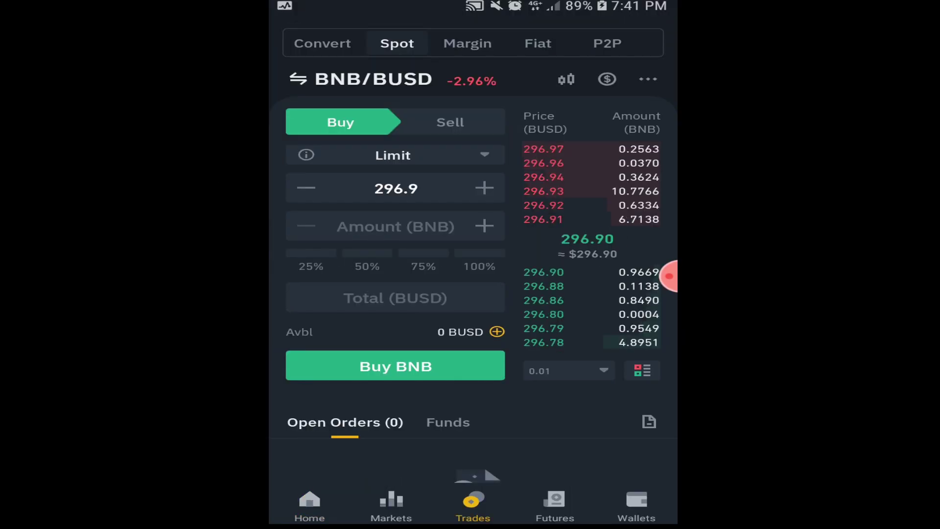
Step: In the Binance mobile app, open P2P and filter the USDT buy offers to 1000 PHP with merchant-only ads turned off
left_click(607, 43)
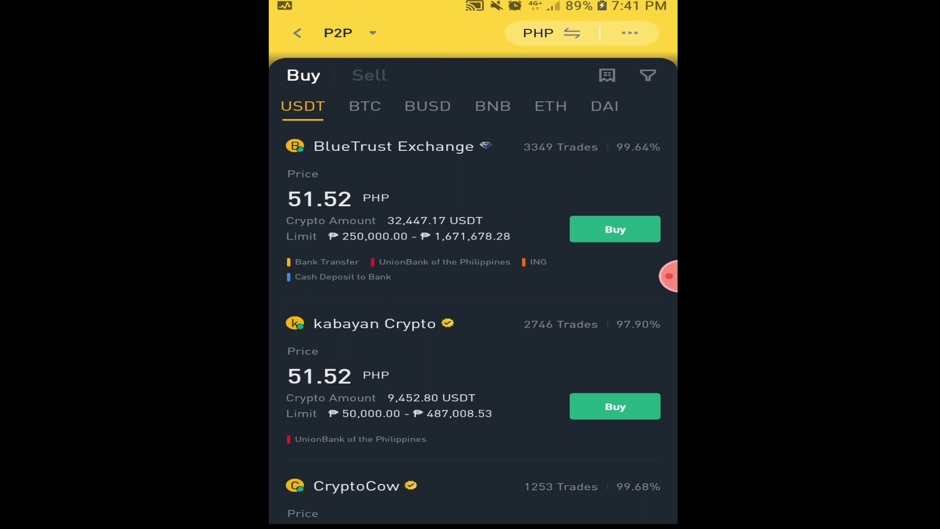
left_click(648, 75)
left_click(413, 118)
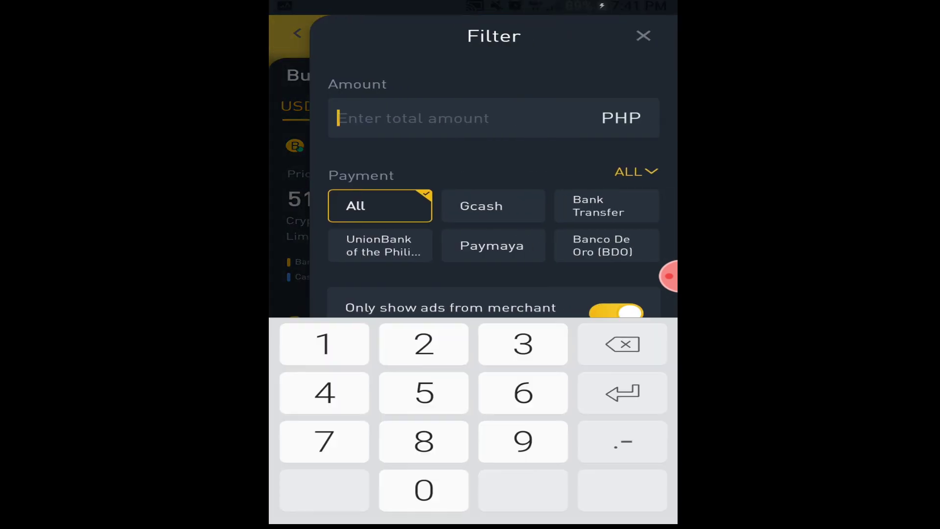
type("1000")
key("Return")
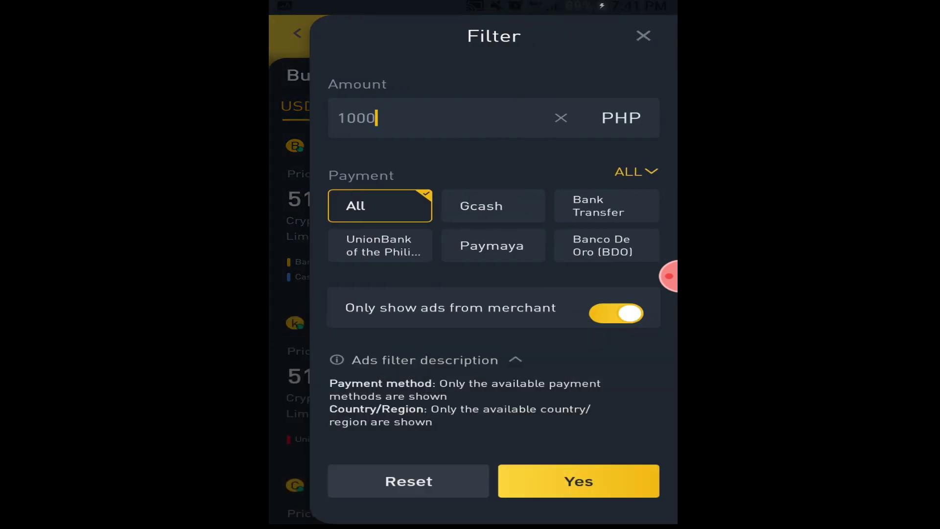
left_click(616, 313)
left_click(578, 481)
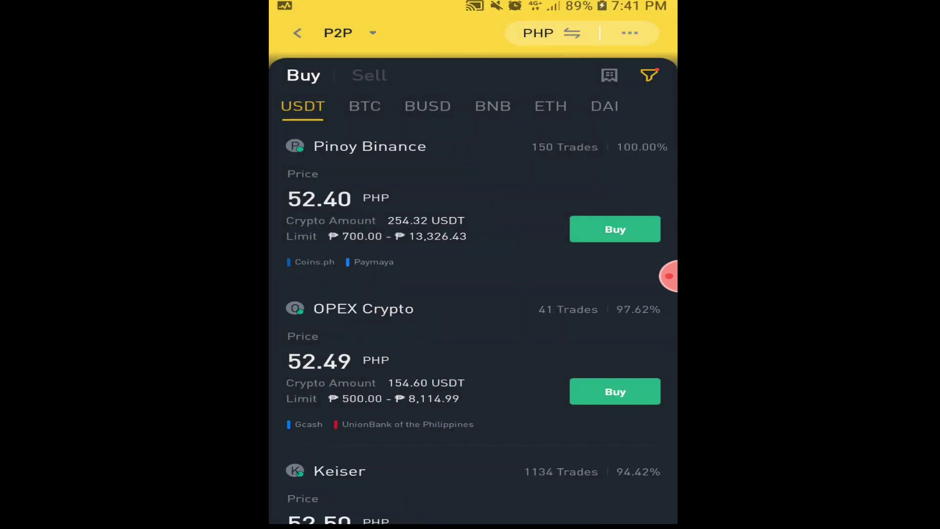
Step: Place a buy order for 1000 PHP worth of USDT on the OPEX Crypto offer
scroll(473, 293, "down", 2)
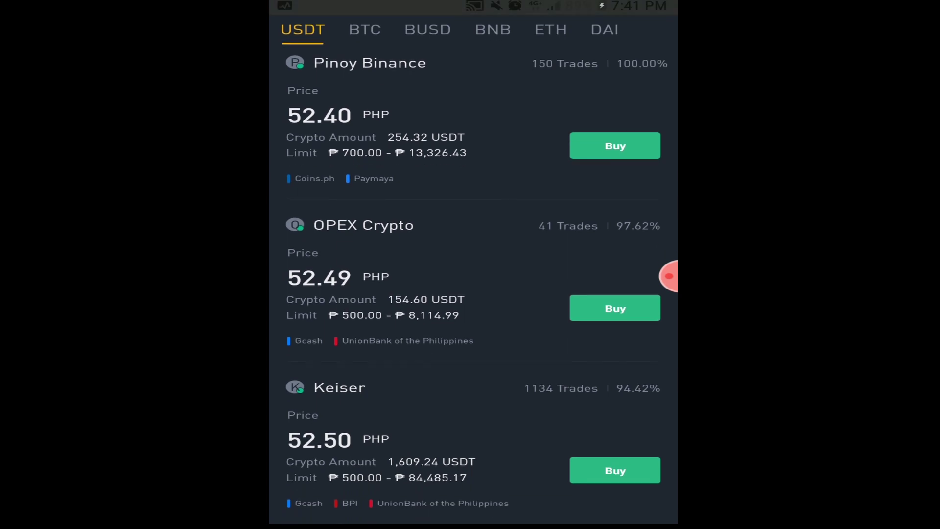
scroll(473, 294, "up", 2)
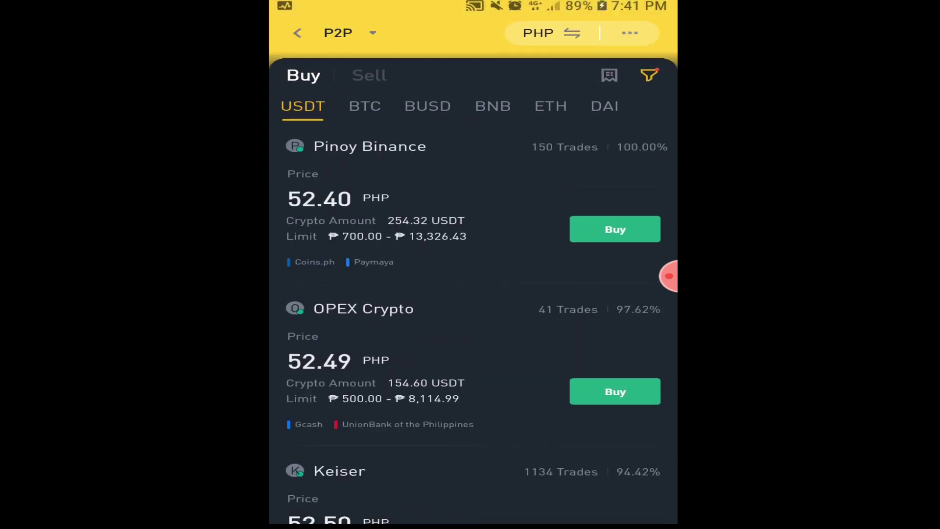
left_click(615, 392)
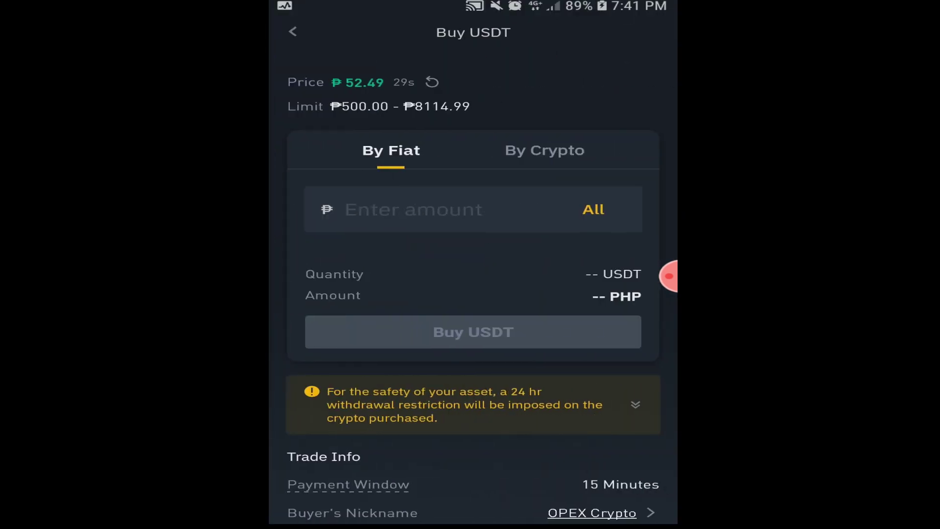
type("1000")
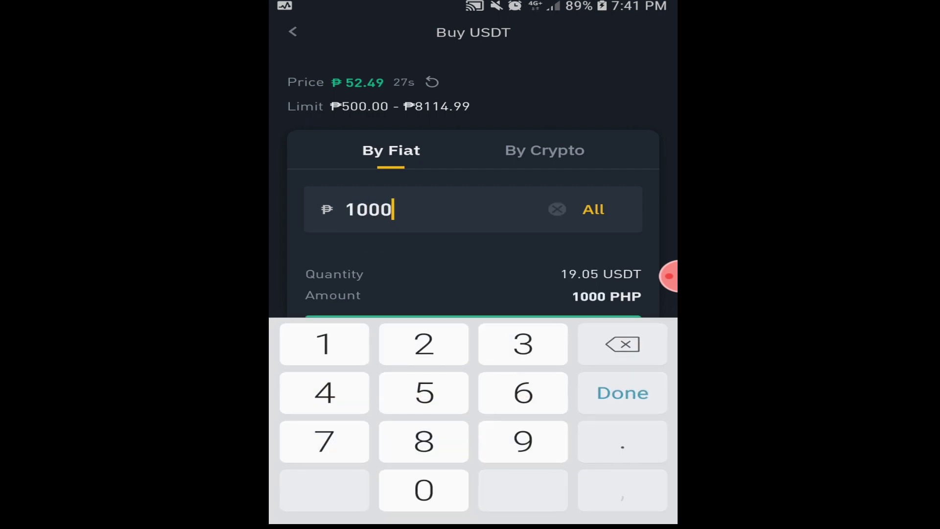
key("Return")
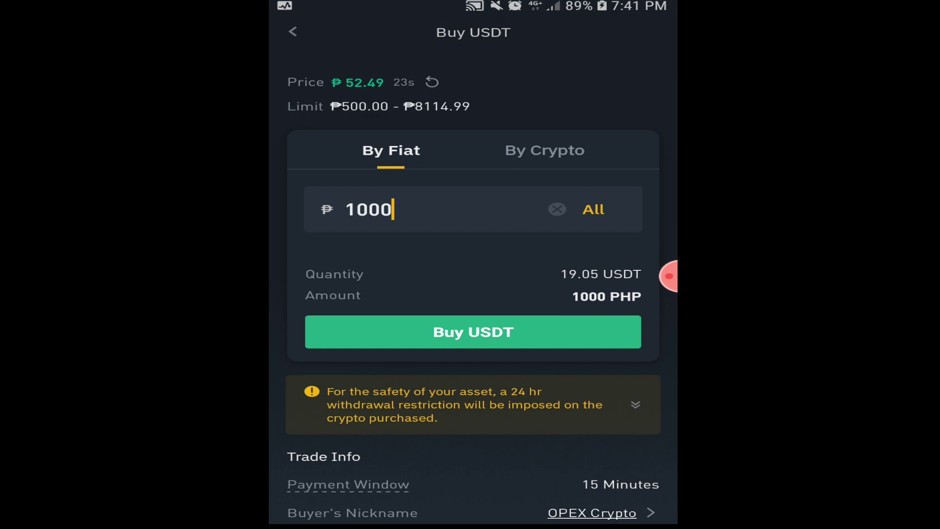
left_click(473, 332)
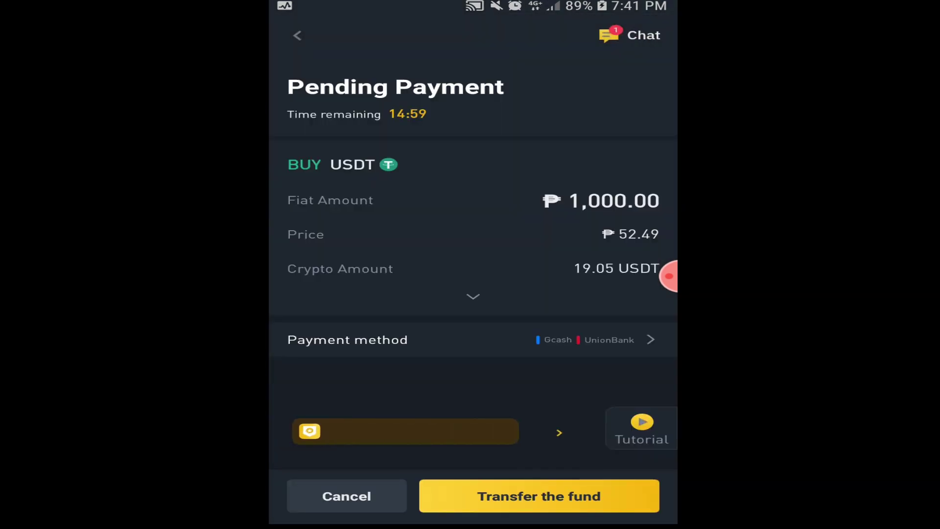
Step: Send the seller the message "please provide name and number" in the order chat
left_click(630, 35)
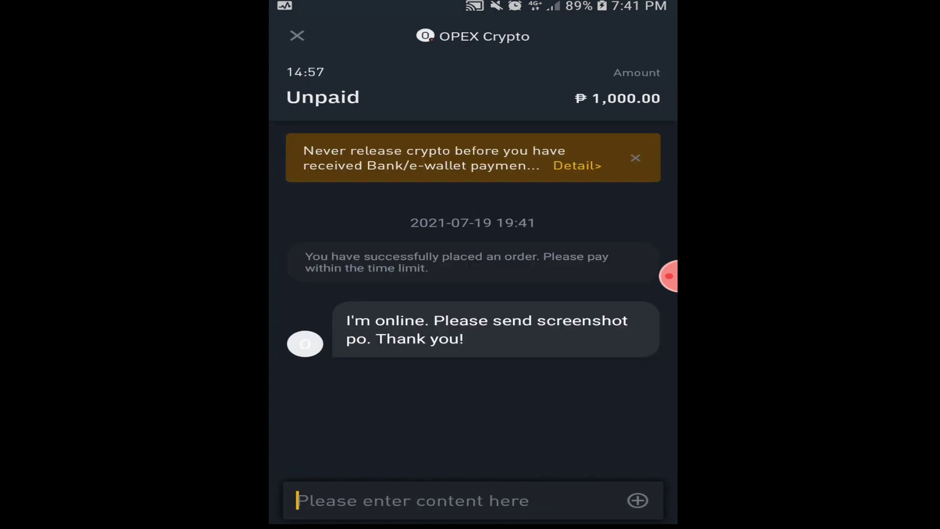
left_click(421, 500)
type("pleade")
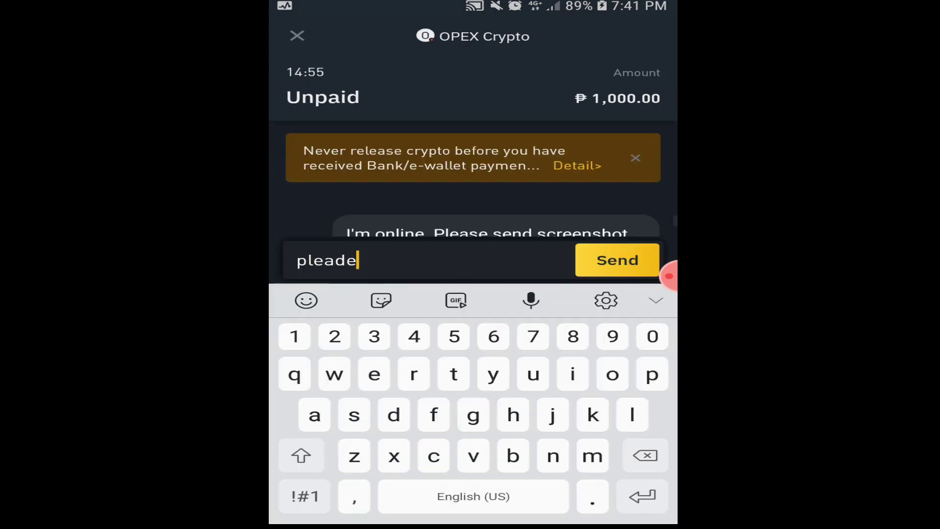
key("BackSpace")
key("BackSpace")
type("se provife")
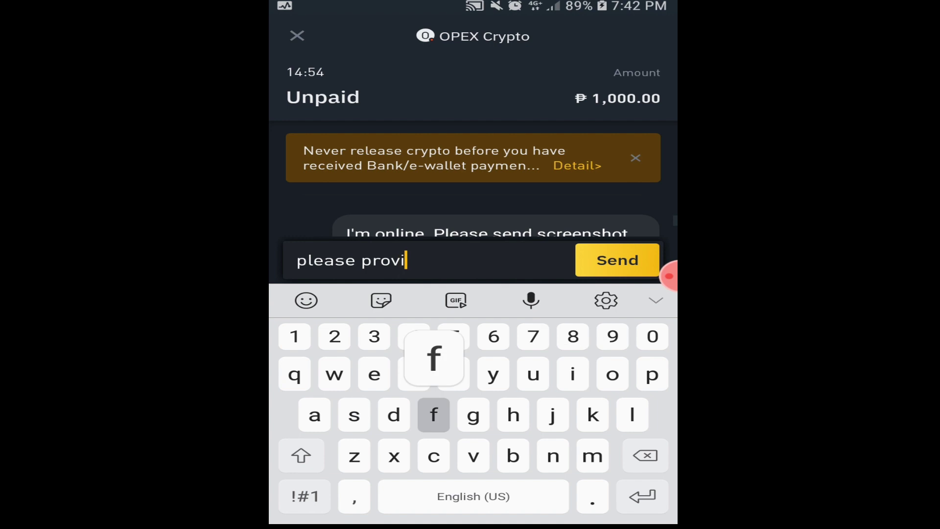
key("BackSpace")
key("BackSpace")
type("de na")
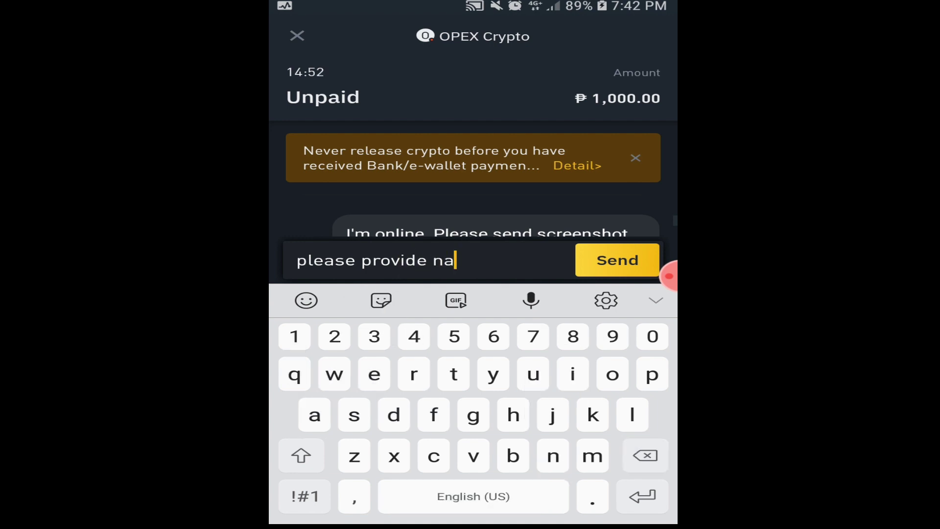
type("me and number")
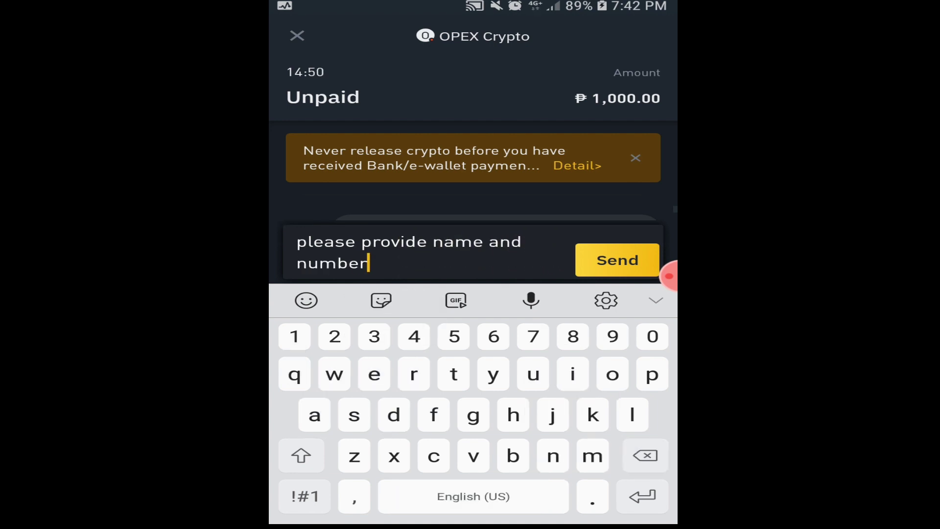
left_click(618, 260)
key("Escape")
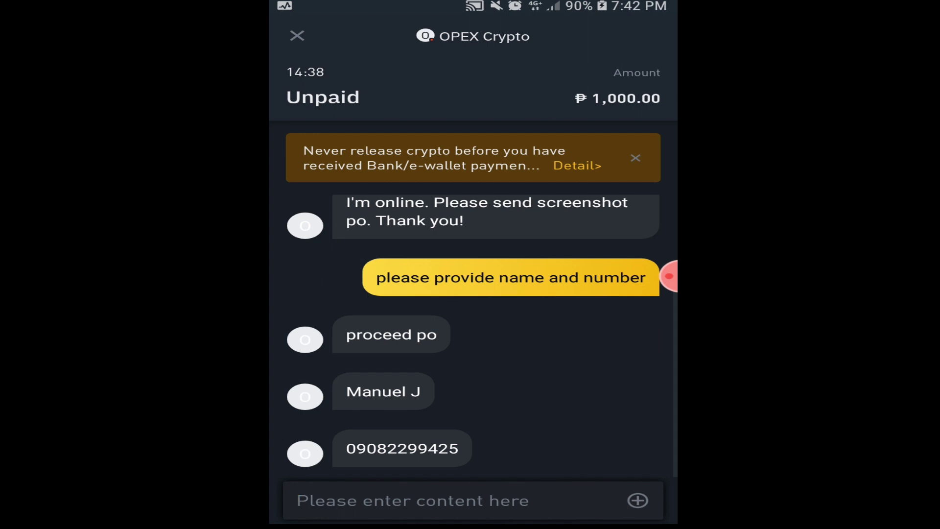
Step: Copy the seller's mobile number from the chat, switch to GCash and paste it as the Express Send recipient
left_click(402, 448)
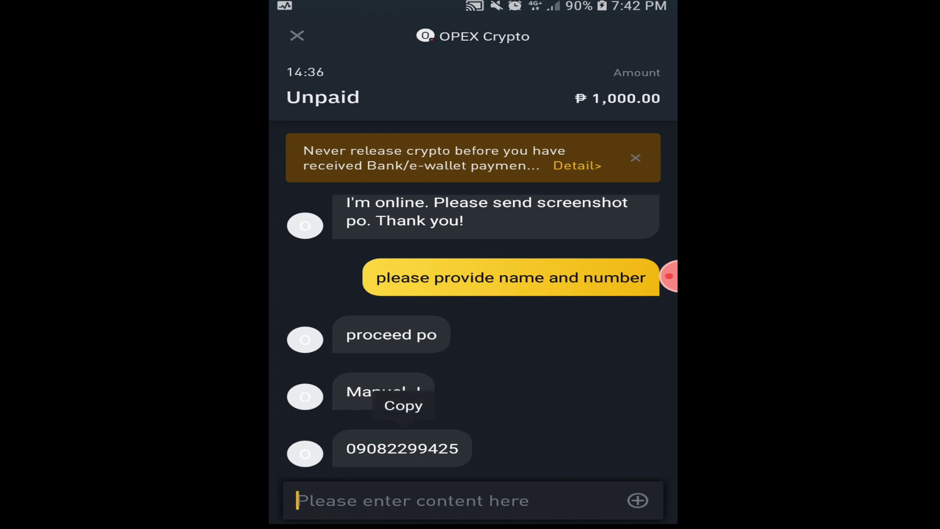
left_click(403, 406)
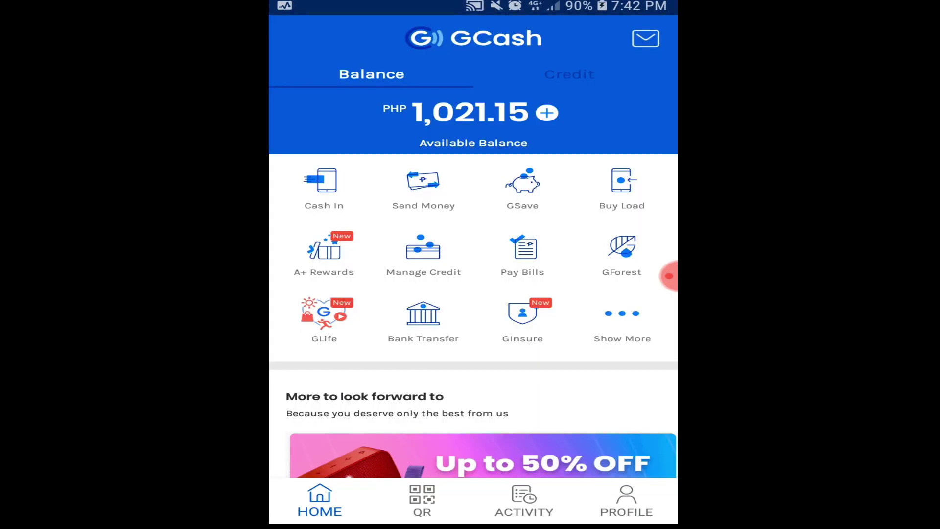
left_click(423, 188)
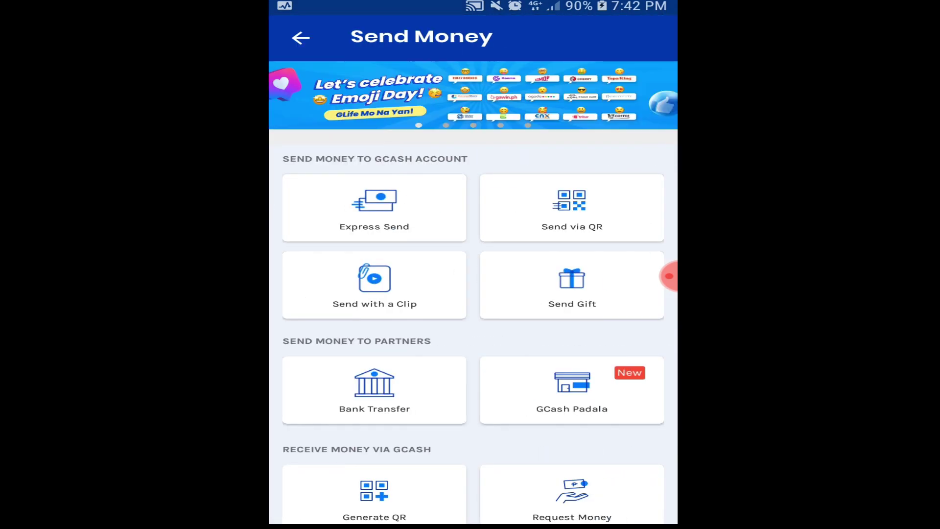
left_click(375, 208)
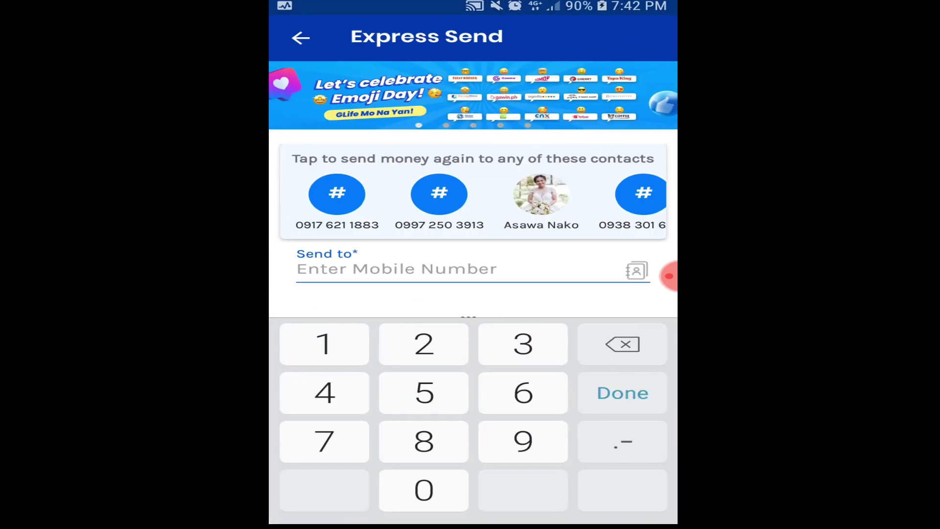
left_click(397, 269)
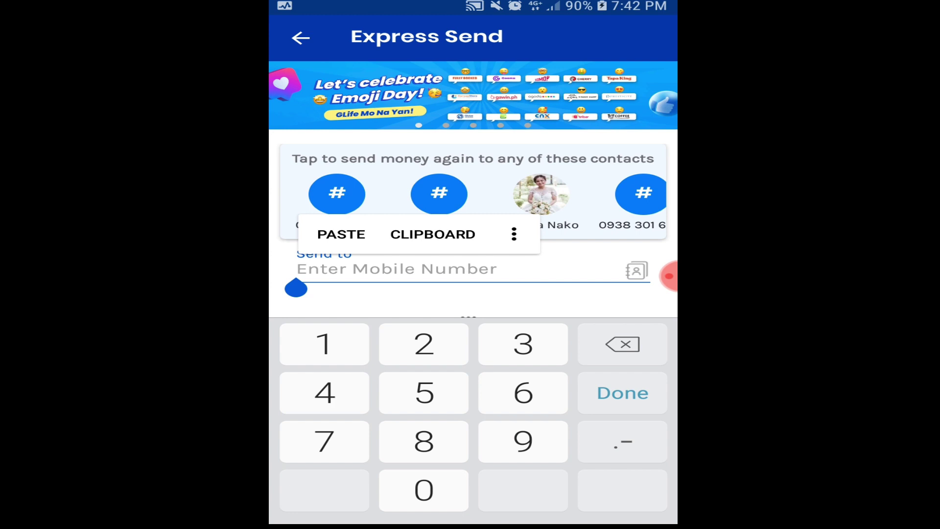
left_click(341, 234)
Step: Set the Express Send amount to PHP 1,000 and continue to the payment confirmation
type("1")
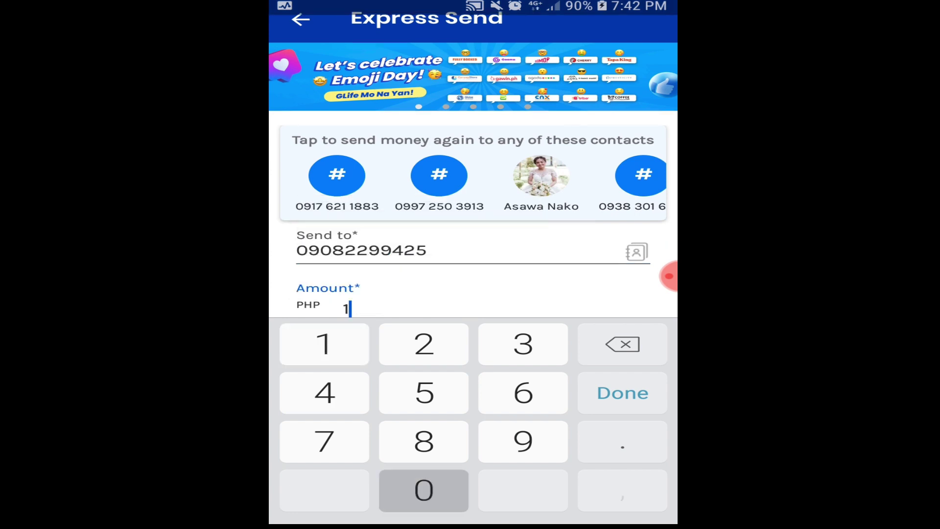
type(",000")
key("Return")
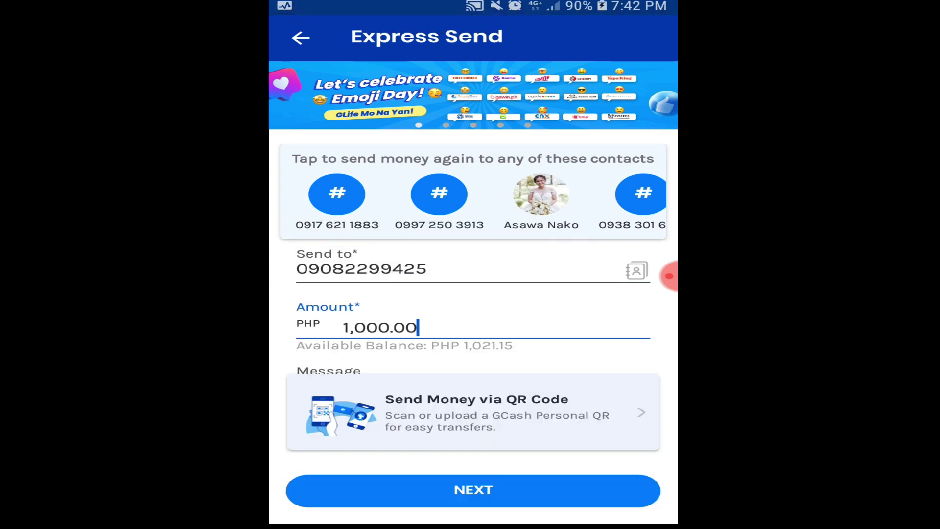
left_click(473, 490)
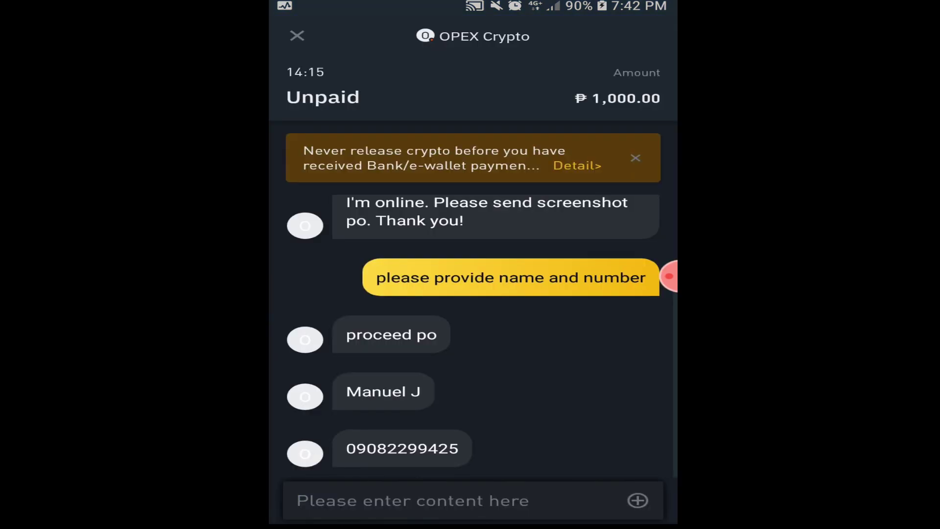
Step: Check the recipient's name and number against the seller's details in the Binance chat, return to GCash and send PHP 1,000
key("alt+Tab")
left_click(473, 221)
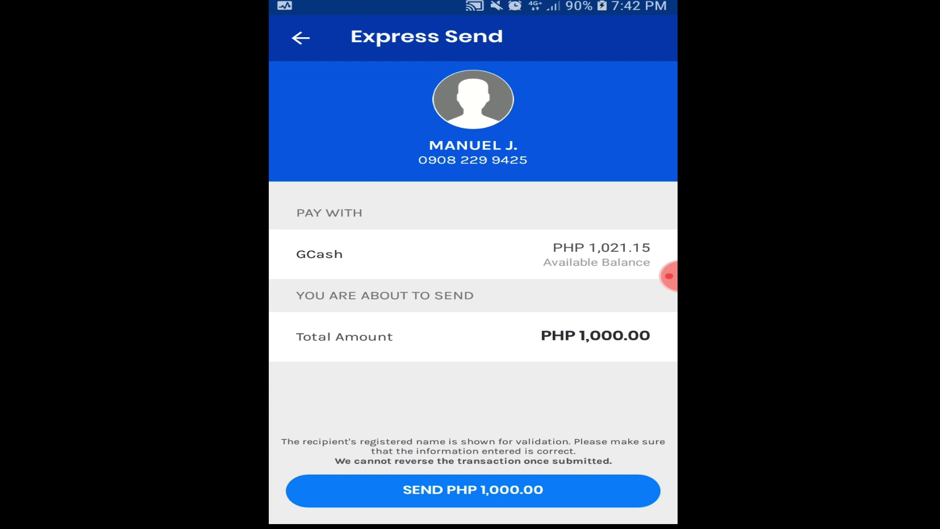
left_click(473, 490)
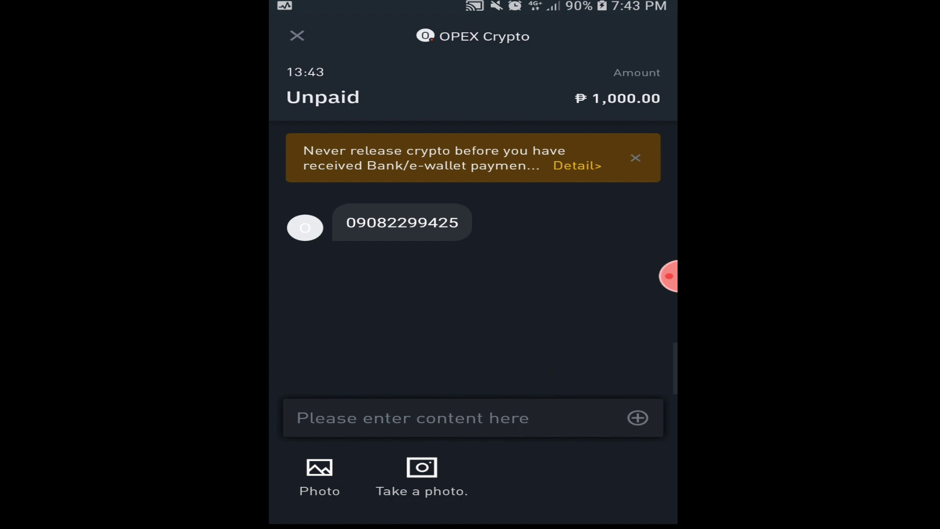
Step: Send the seller the message "payment done" in the Binance order chat
type("paym")
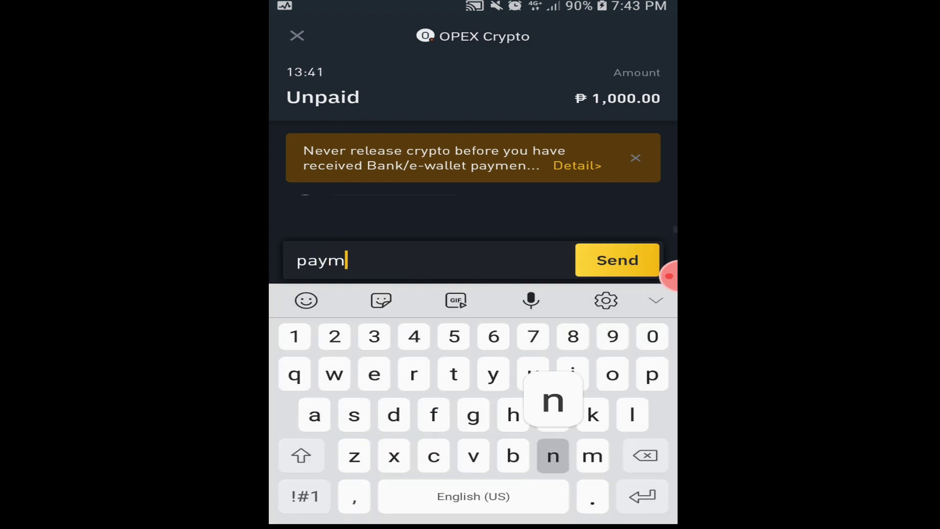
type("ent done")
left_click(618, 260)
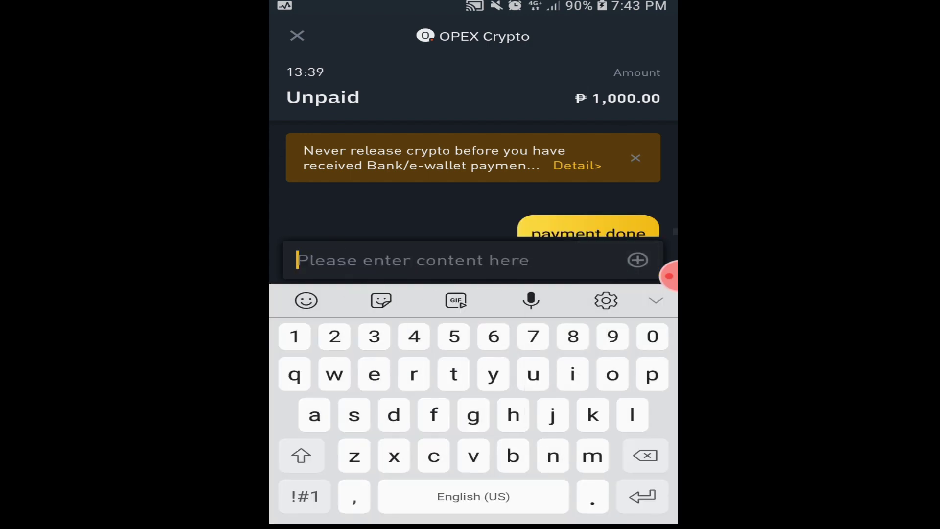
key("Escape")
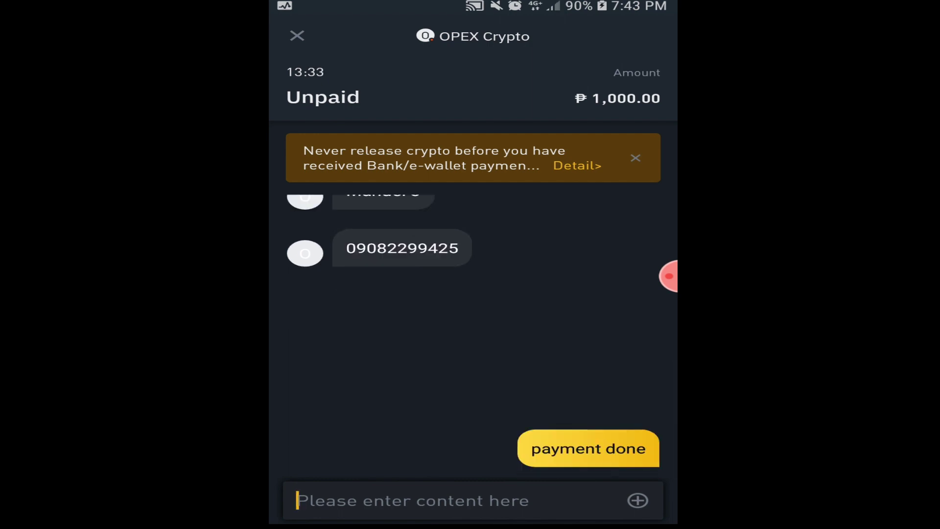
Step: Send the GCash receipt screenshot to the seller as a photo and leave the order chat
left_click(637, 501)
left_click(319, 477)
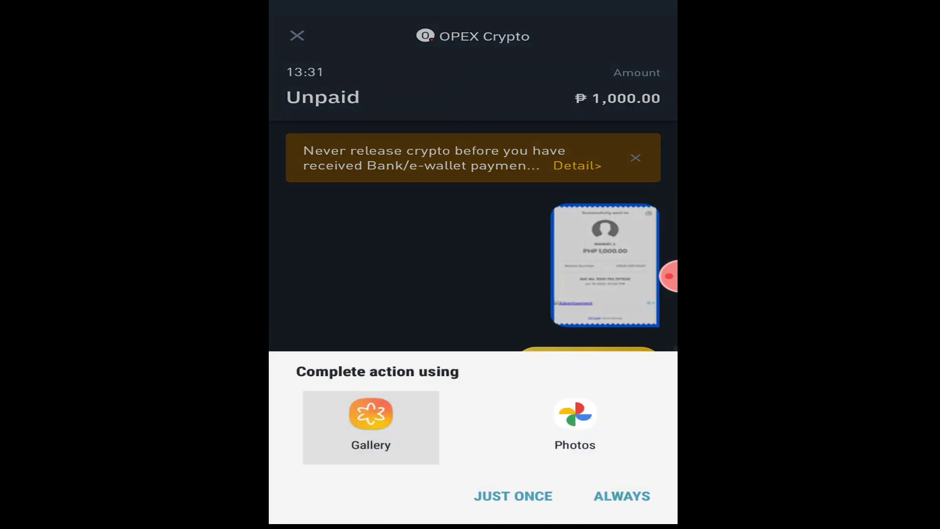
key("Escape")
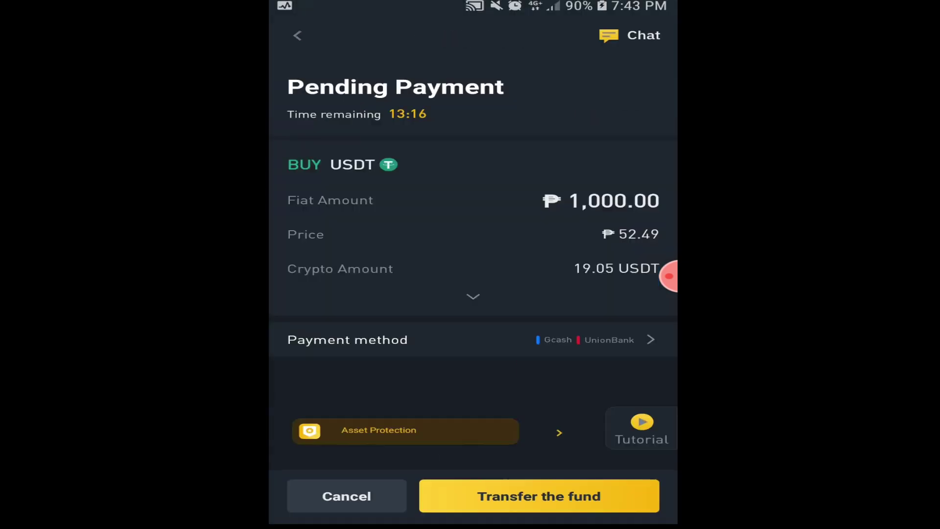
Step: Mark the pending 1,000 PHP USDT order as paid and notify the seller
left_click(539, 497)
left_click(538, 471)
left_click(538, 470)
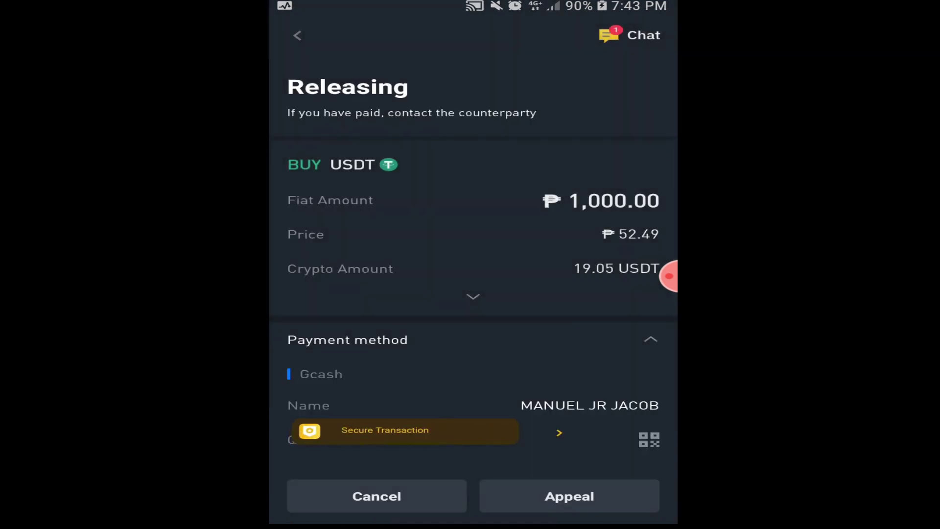
Step: Reply "ok" to the seller in the order chat and close the completed USDT purchase once the crypto is released
left_click(632, 34)
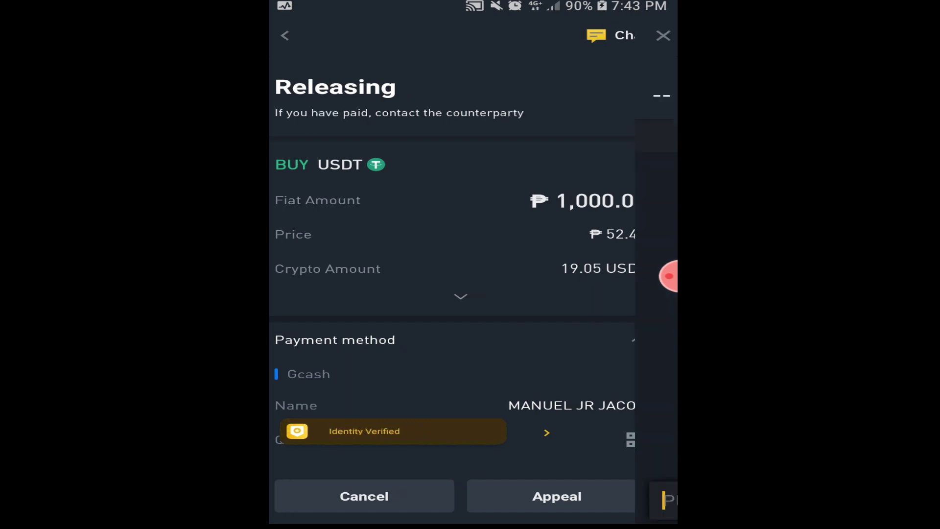
left_click(411, 501)
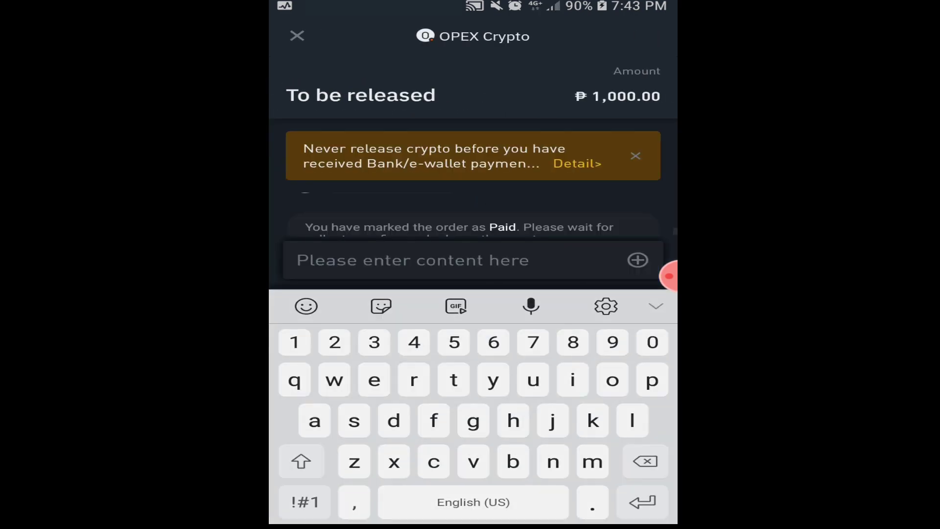
type("ok")
left_click(617, 260)
key("Escape")
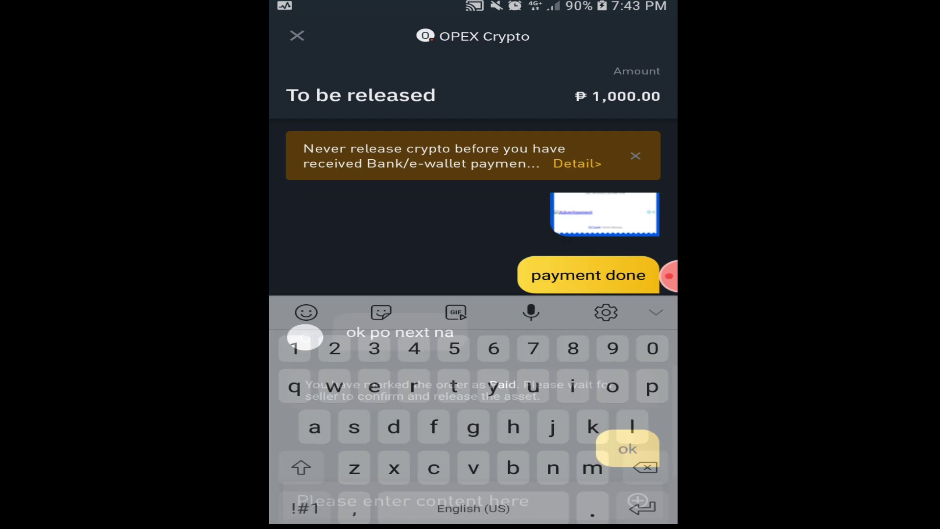
key("Escape")
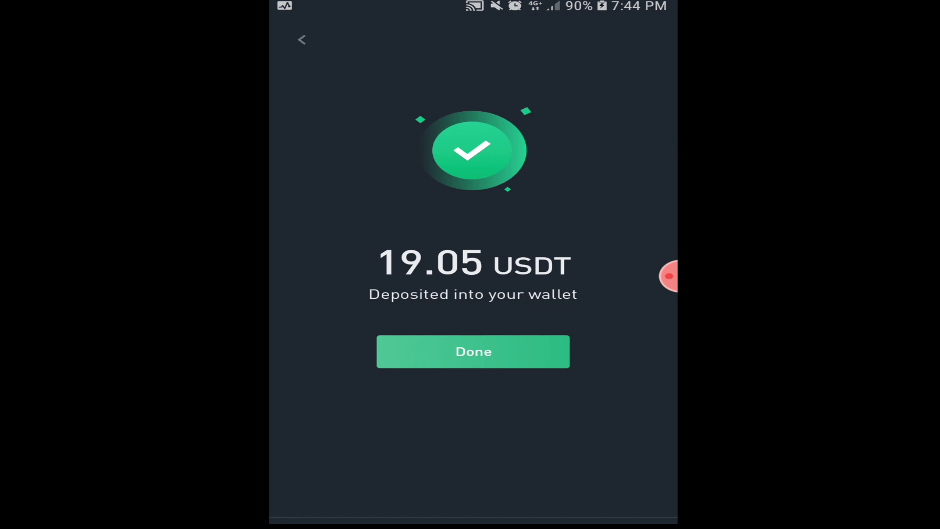
left_click(473, 352)
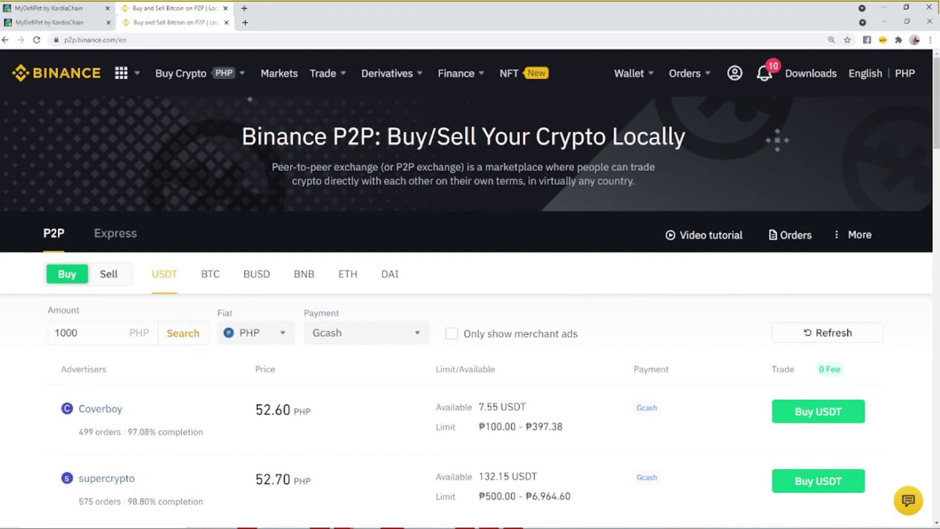
Step: On the Binance website, transfer the maximum USDT amount from the P2P wallet to the Fiat and Spot wallet
mouse_move(634, 73)
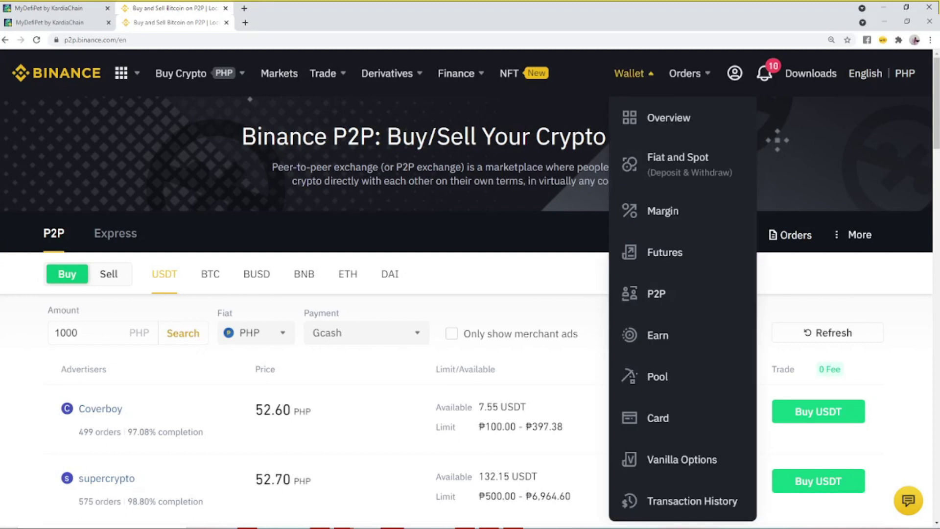
left_click(656, 293)
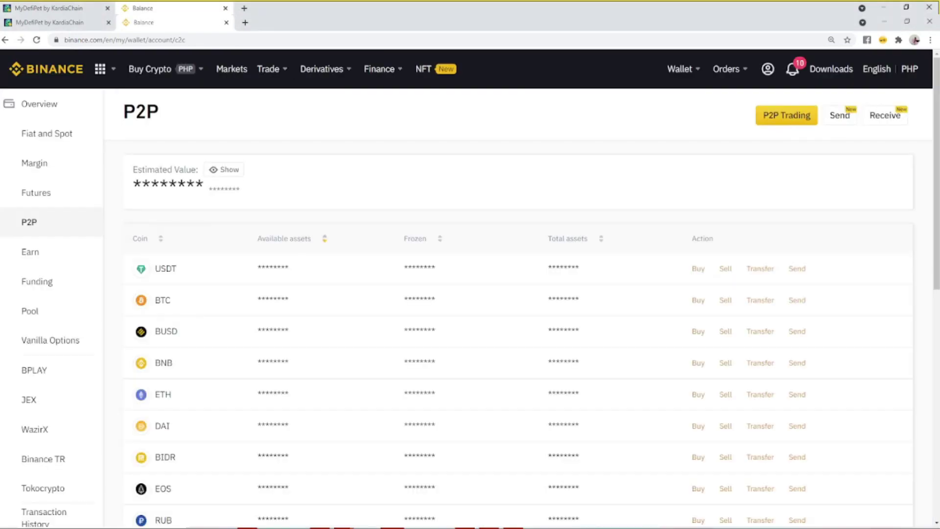
left_click(760, 268)
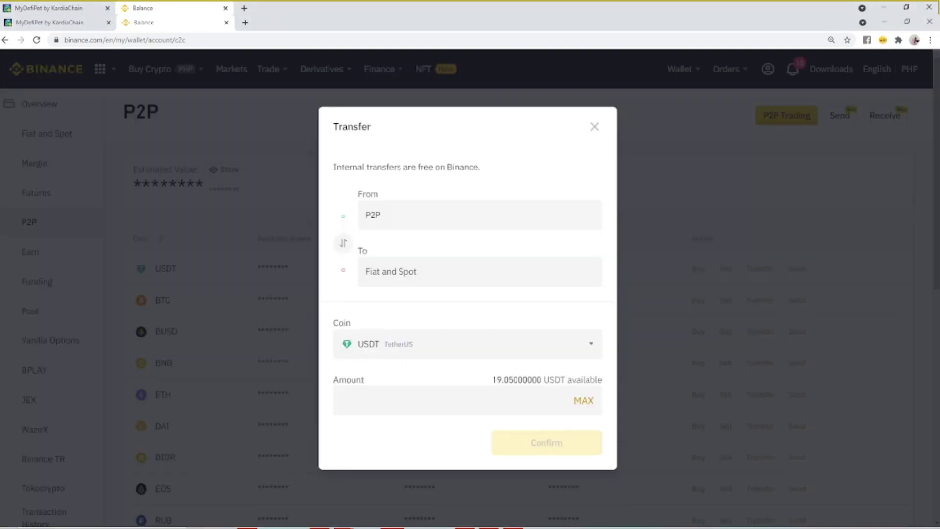
left_click(583, 400)
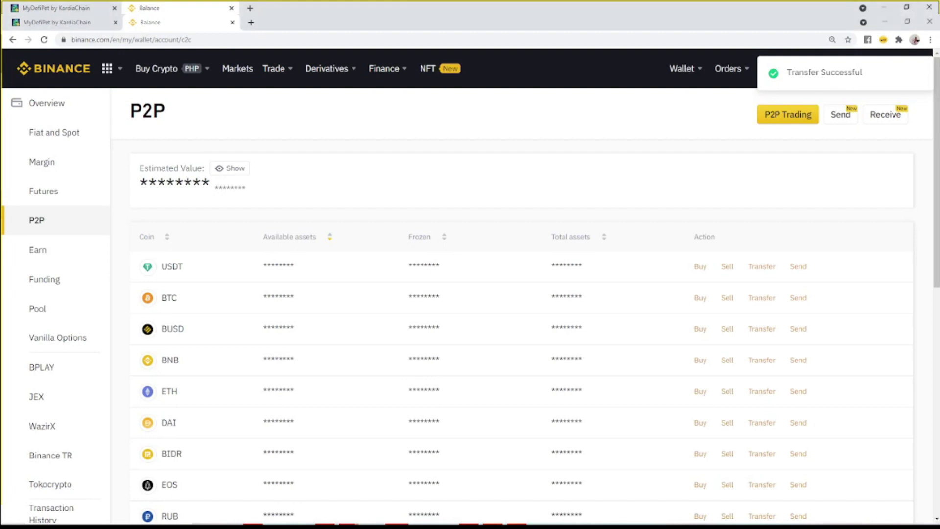
Step: Search the fiat spot markets for BNBUSDT and open the BNB/USDT trading page
left_click(237, 68)
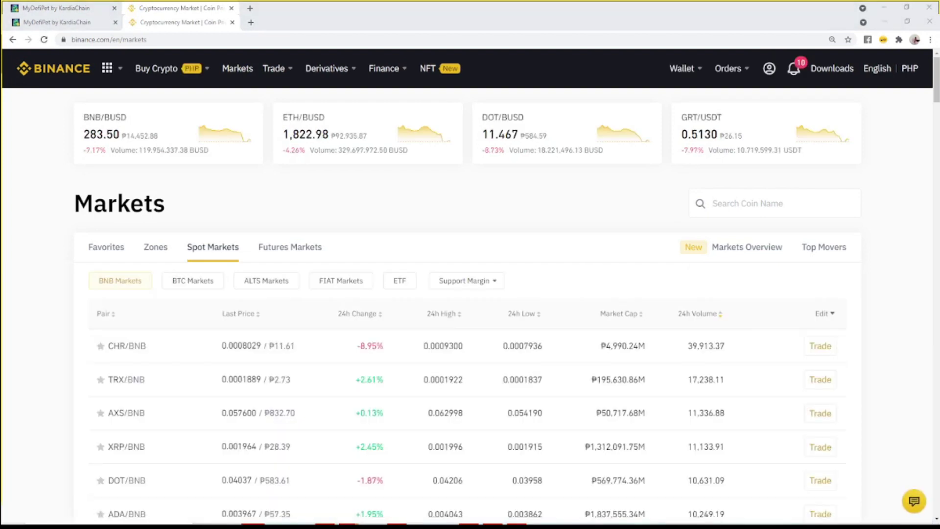
left_click(341, 281)
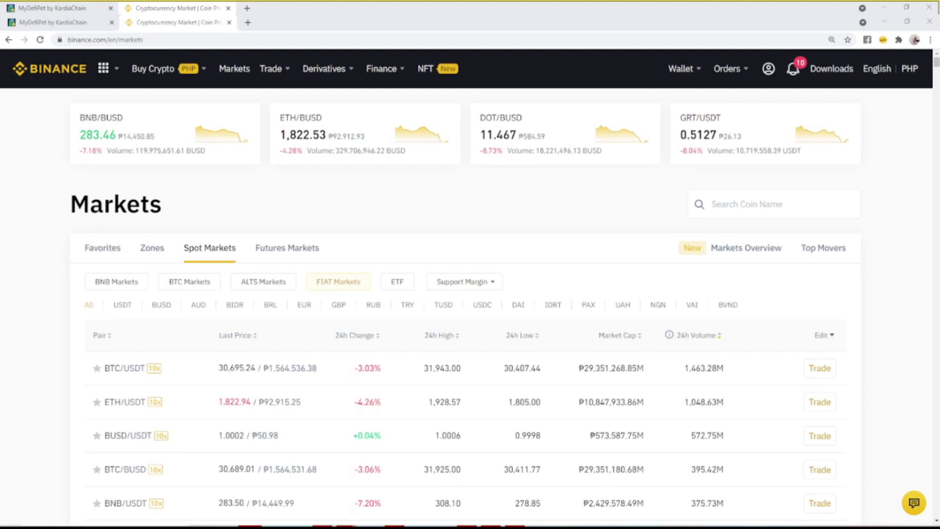
left_click(747, 204)
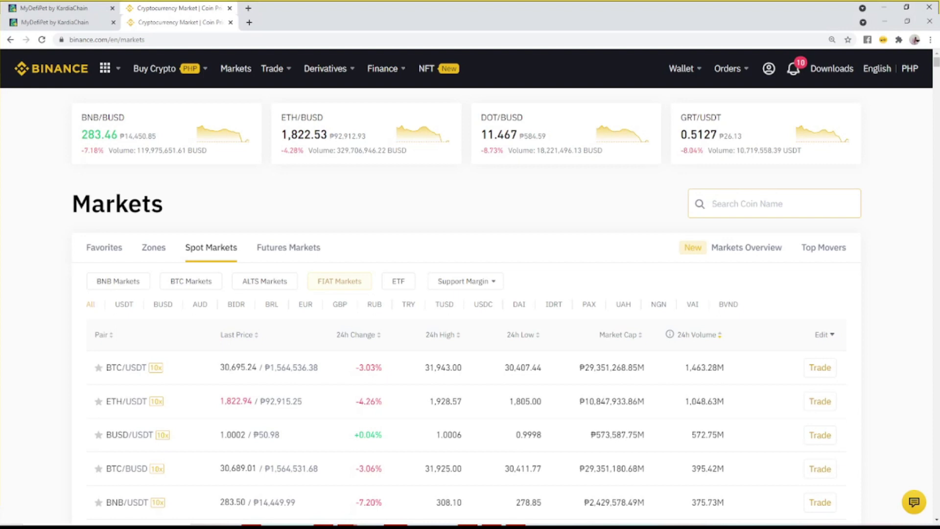
type("BNBUSDT")
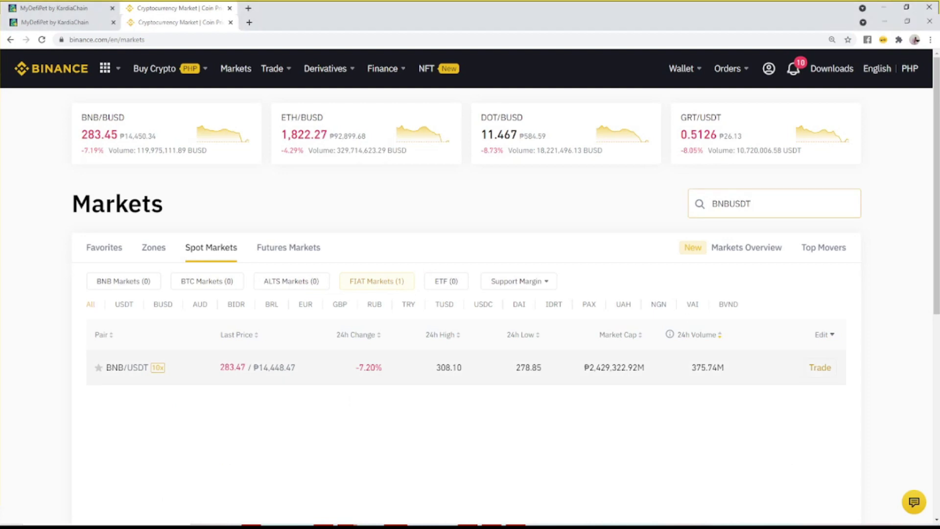
left_click(820, 368)
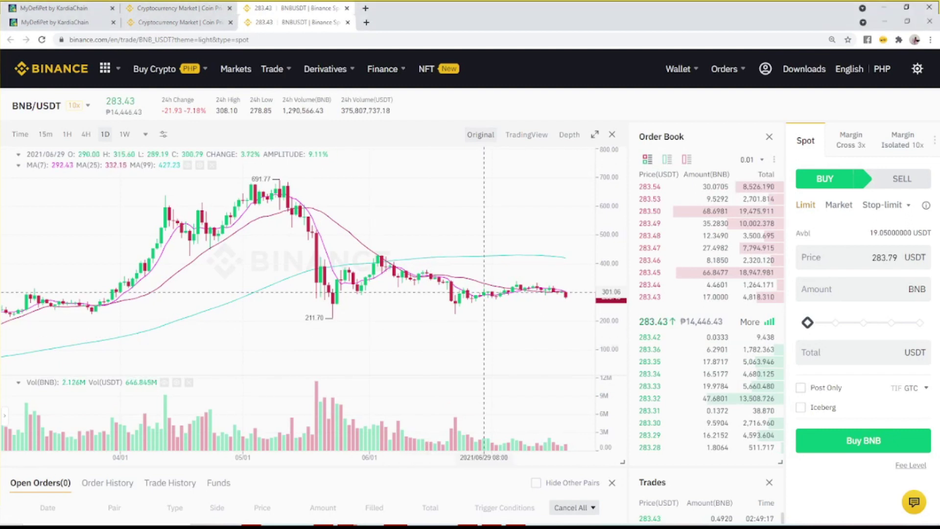
Step: Examine the current BNB price in USDT and in Philippine pesos on the BNB/USDT trading page
mouse_move(686, 199)
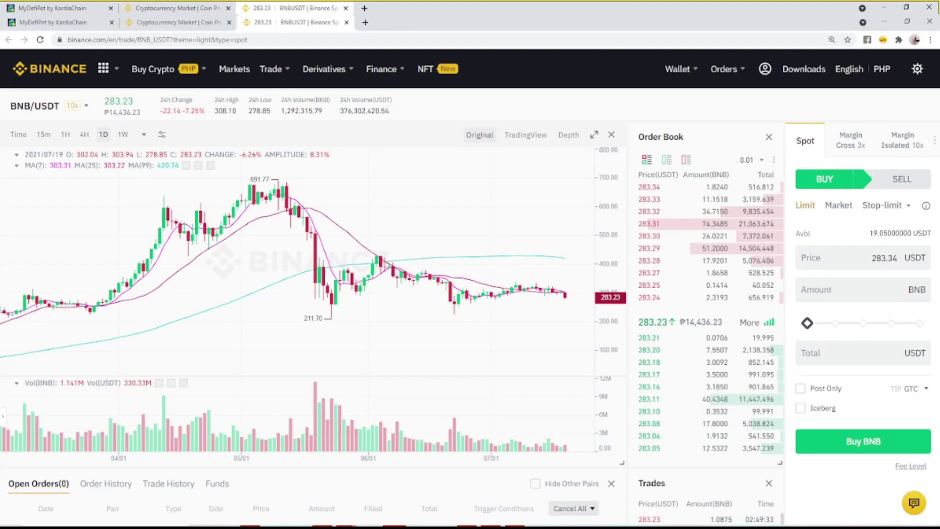
double_click(118, 101)
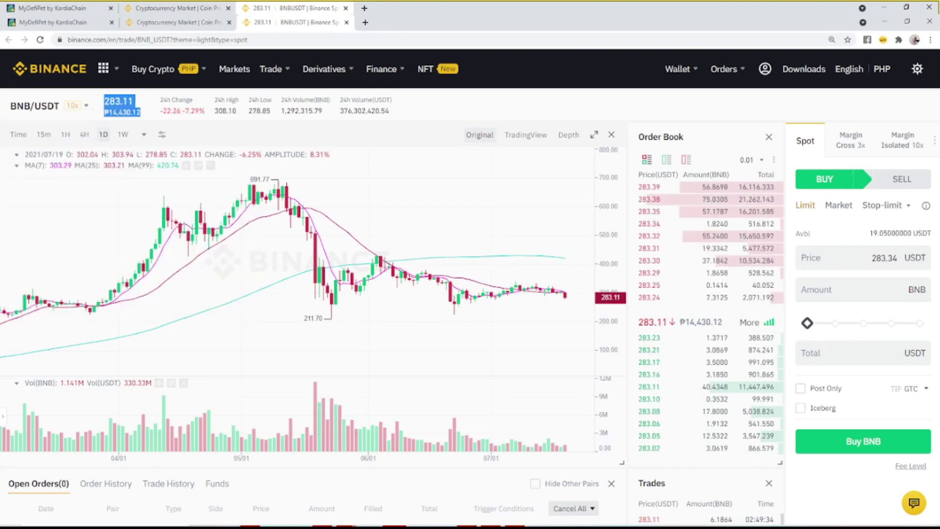
left_click(162, 134)
left_click(162, 134)
left_click(162, 135)
left_click(162, 134)
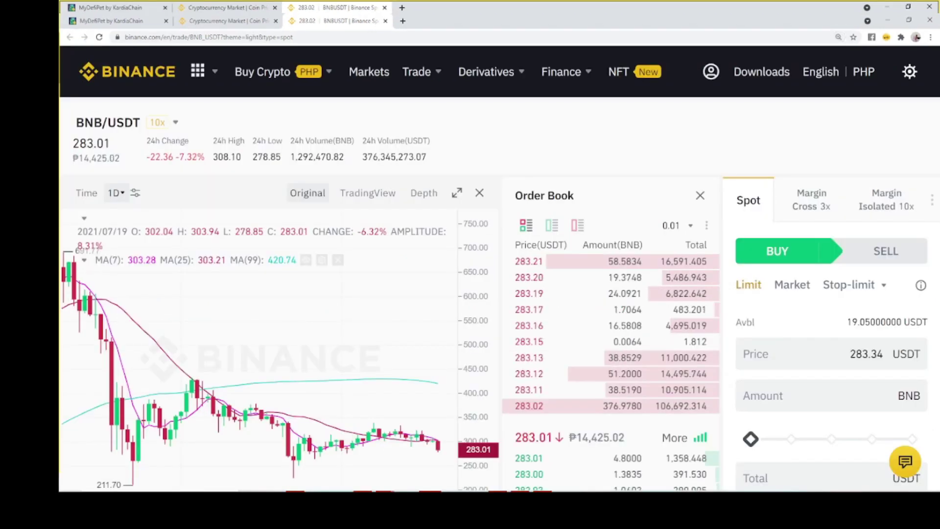
double_click(96, 159)
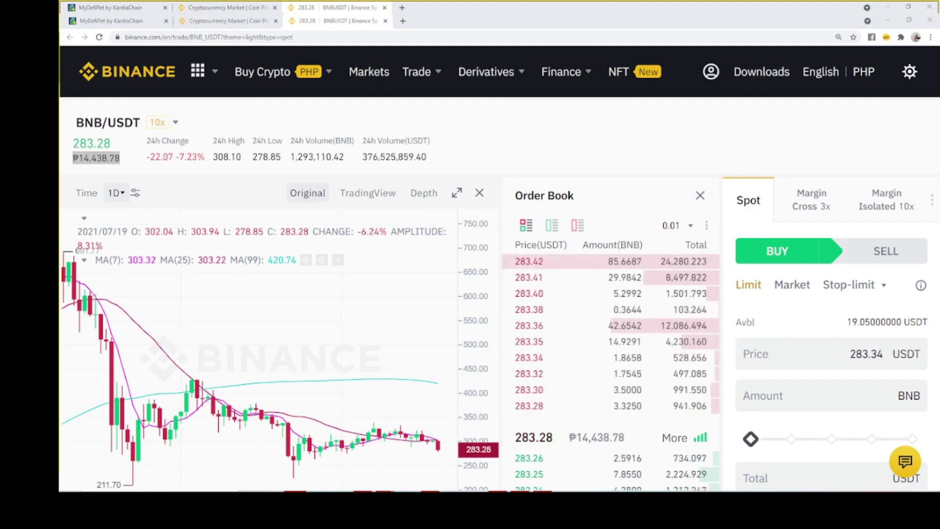
left_click(443, 289)
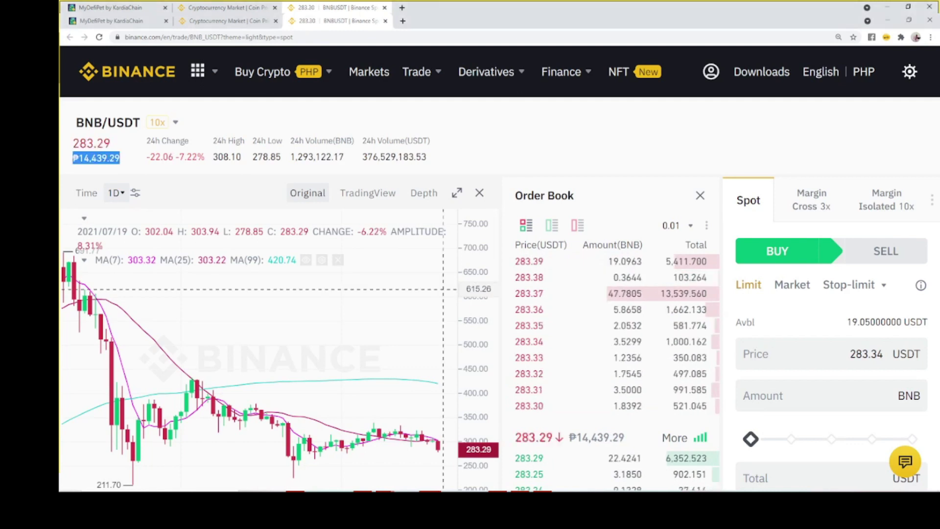
Step: Return to Binance P2P and filter the BNB buy offers to 1000 PHP with merchant-only ads turned off to compare prices
left_click(239, 9)
mouse_move(262, 72)
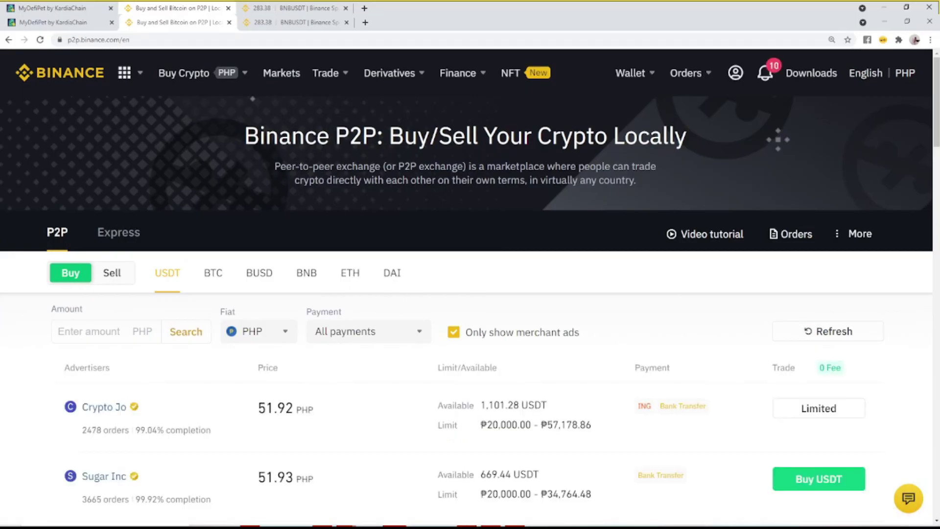
left_click(306, 273)
scroll(466, 287, "down", 1)
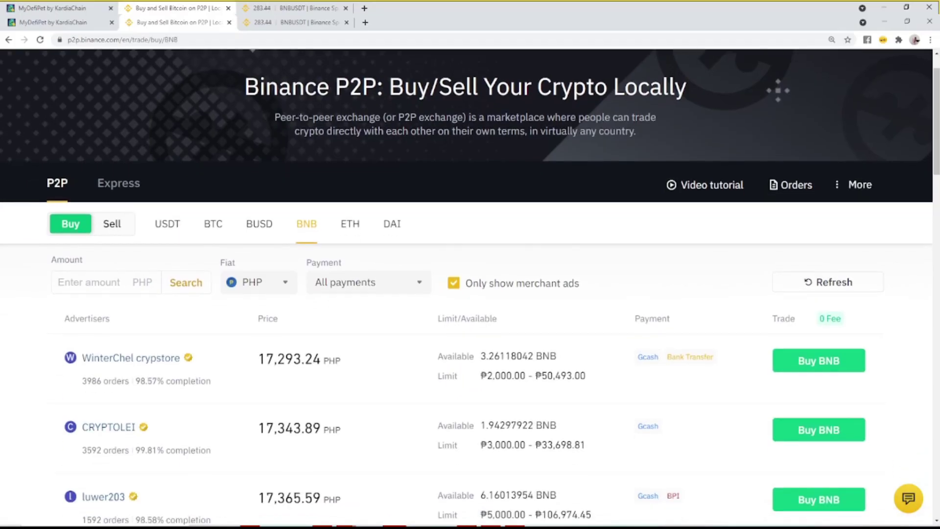
left_click(89, 283)
type("1000")
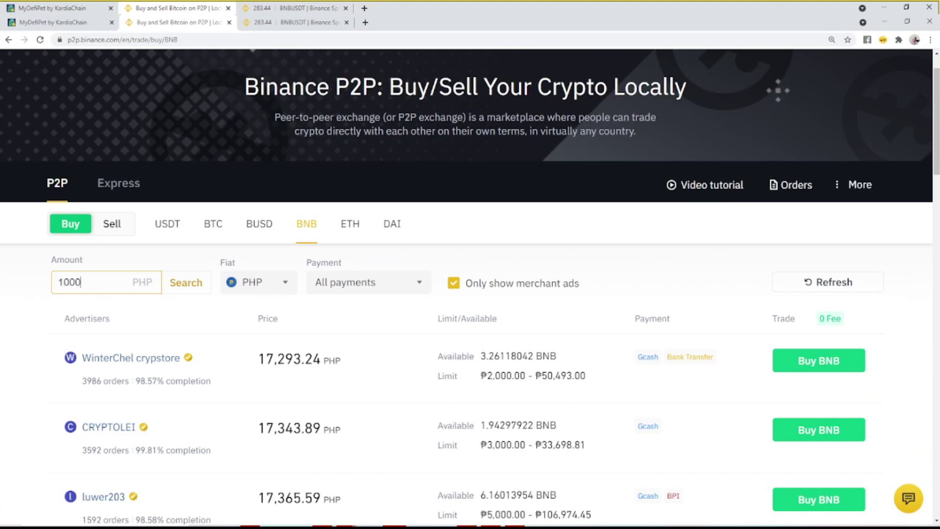
left_click(454, 283)
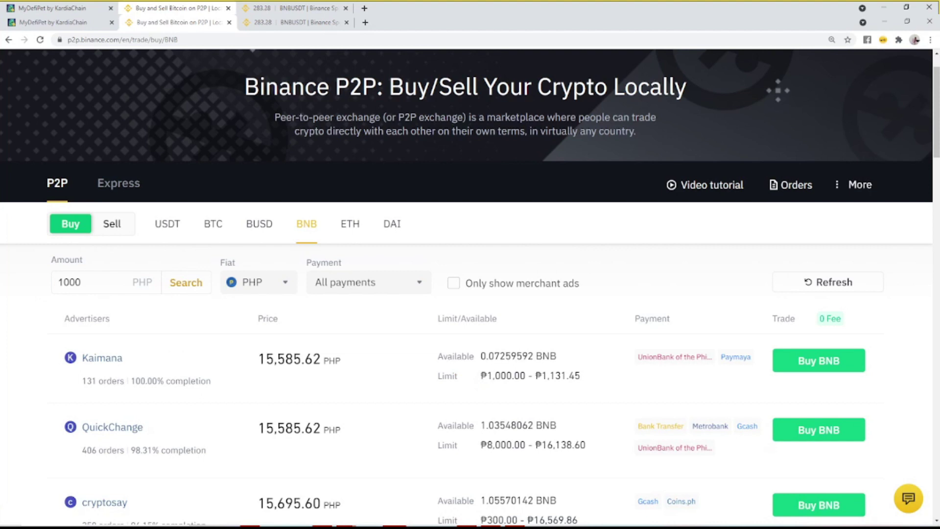
scroll(470, 284, "down", 1)
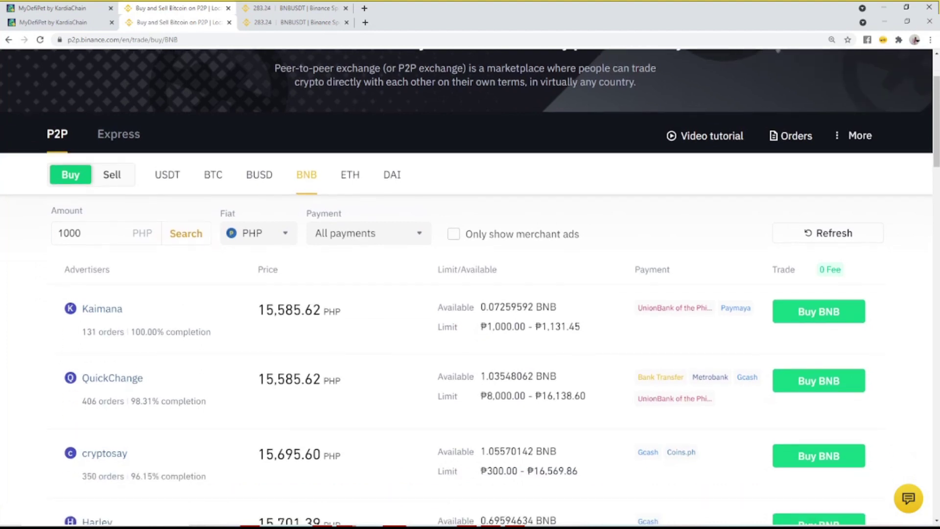
Step: Compare the top P2P price for BNB with the peso price on the BNB/USDT spot trading page
mouse_move(251, 312)
left_mouse_down()
mouse_move(323, 311)
mouse_move(258, 309)
left_mouse_up()
left_click(346, 312)
key("ctrl+Tab")
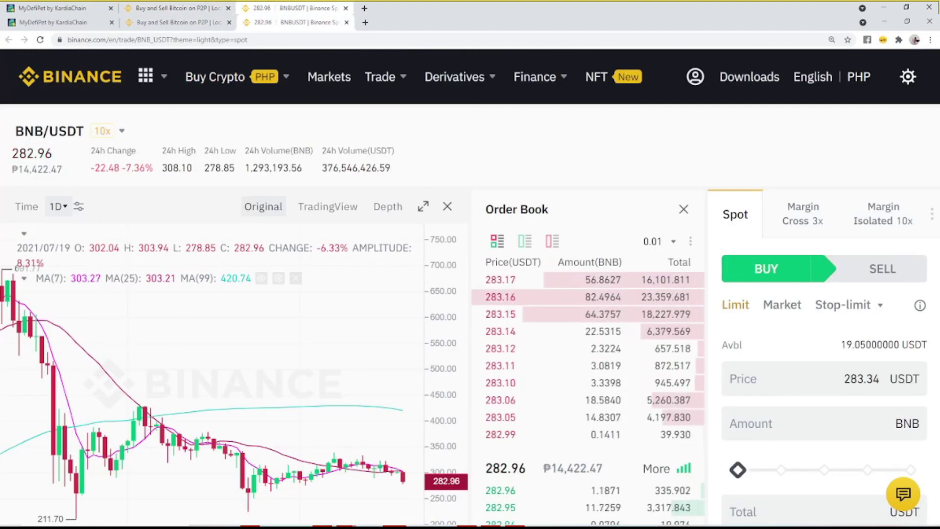
key("ctrl+plus")
left_click_drag(72, 186, 13, 186)
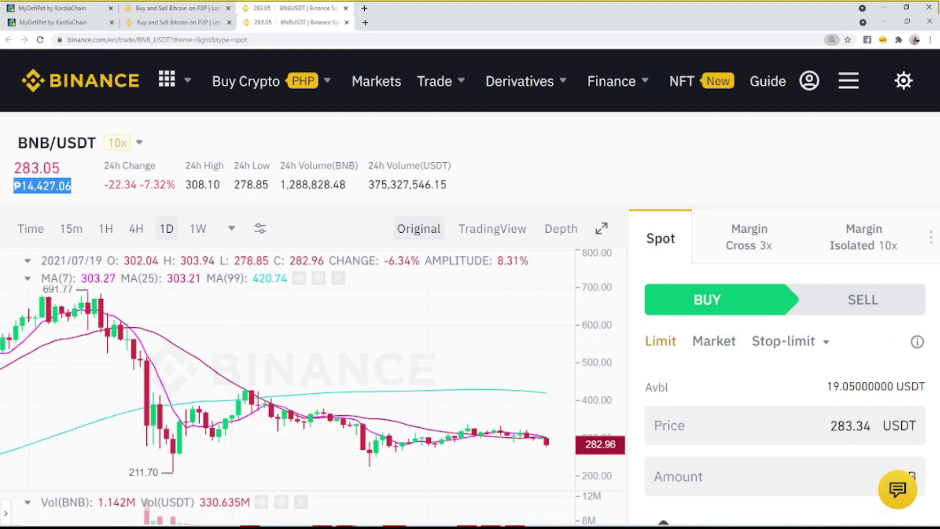
key("ctrl+plus")
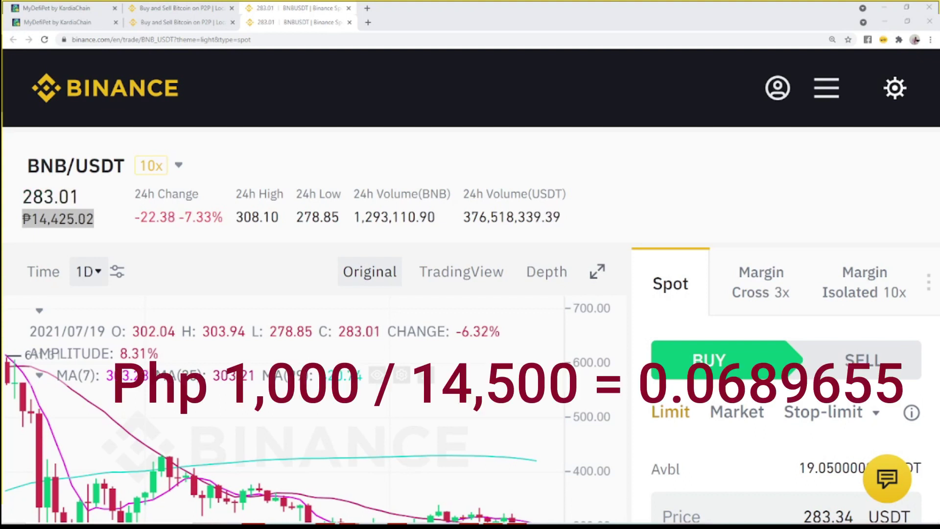
left_click(181, 8)
scroll(470, 284, "down", 1)
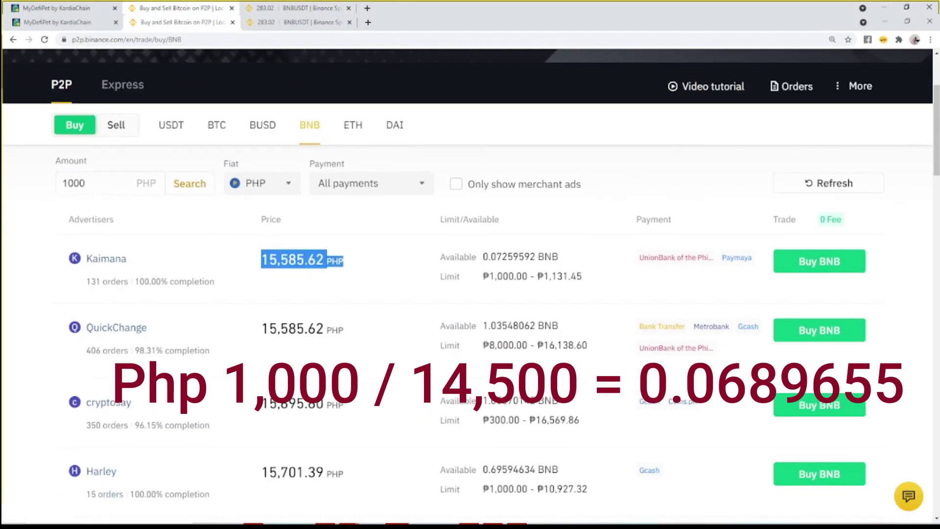
left_click(282, 8)
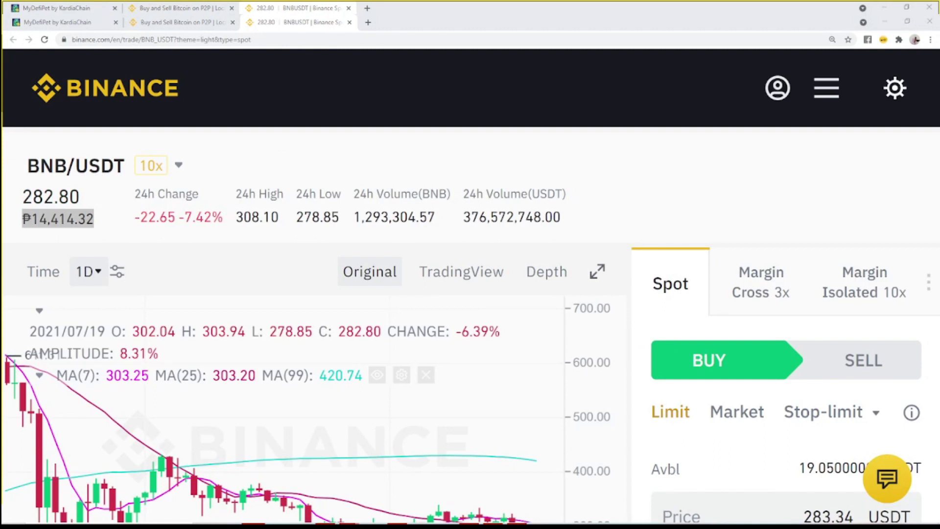
left_click(367, 10)
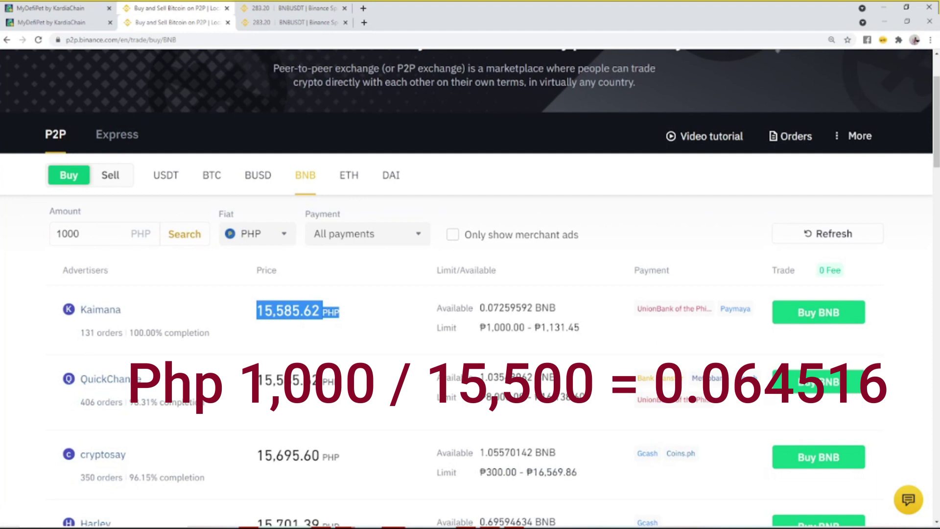
key("ctrl+Tab")
Step: Open the My DeFi Pet (DPET) price page on CoinGecko in a new browser tab
key("ctrl+t")
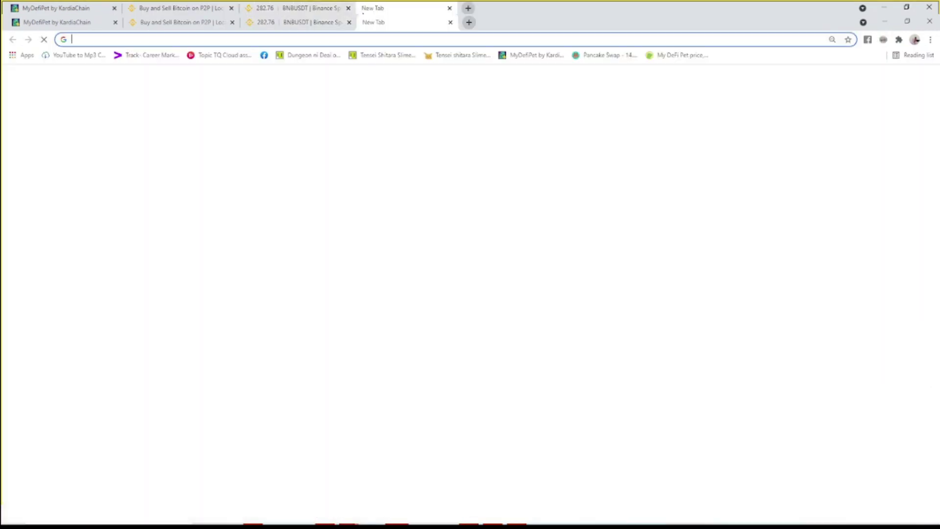
type("coin")
key("Return")
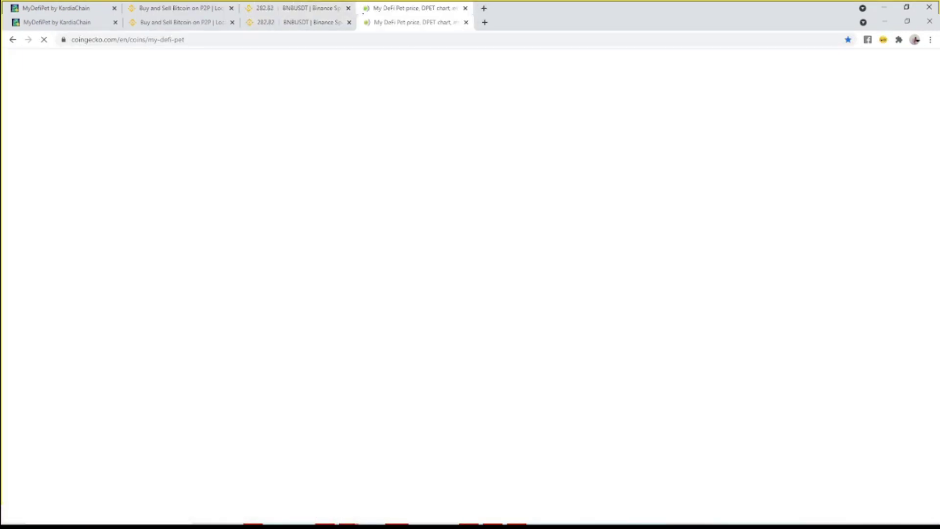
scroll(470, 293, "down", 4)
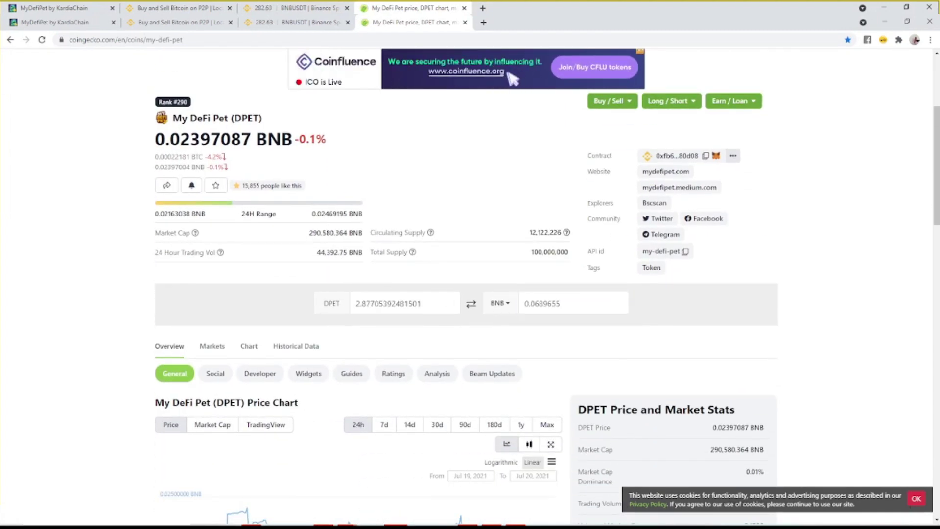
Step: Convert 0.064516 BNB to DPET with the converter on the CoinGecko page
key("ctrl+plus")
key("ctrl+plus")
scroll(399, 351, "up", 1)
scroll(400, 351, "down", 2)
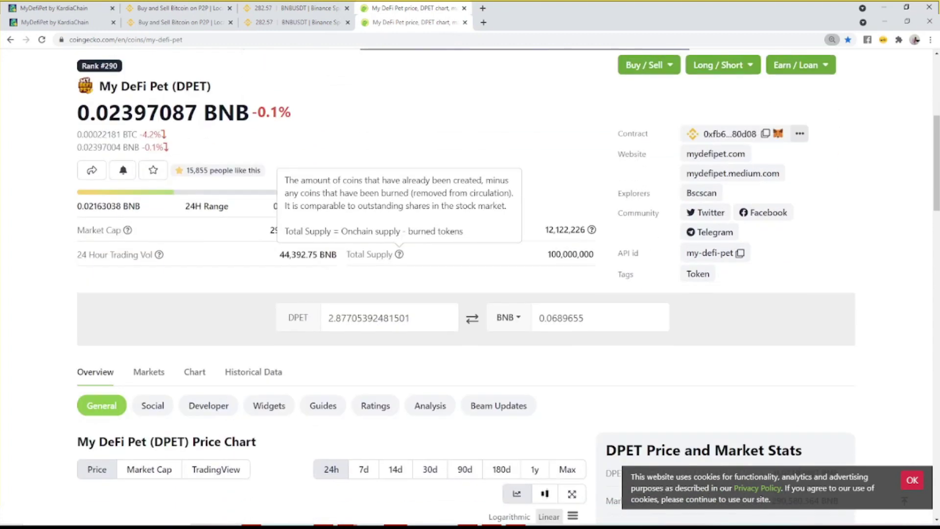
key("ctrl+plus")
scroll(470, 287, "down", 2)
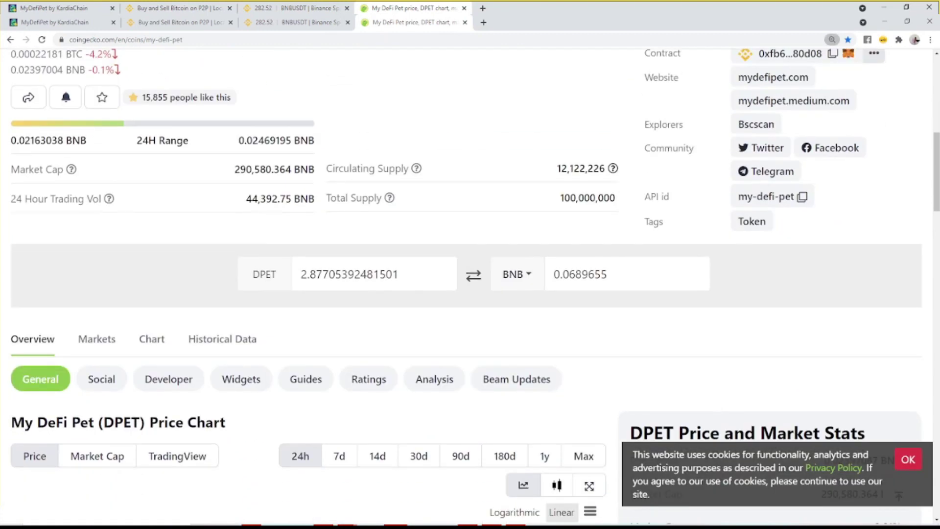
key("ctrl+plus")
scroll(374, 313, "down", 1)
type("0.064516")
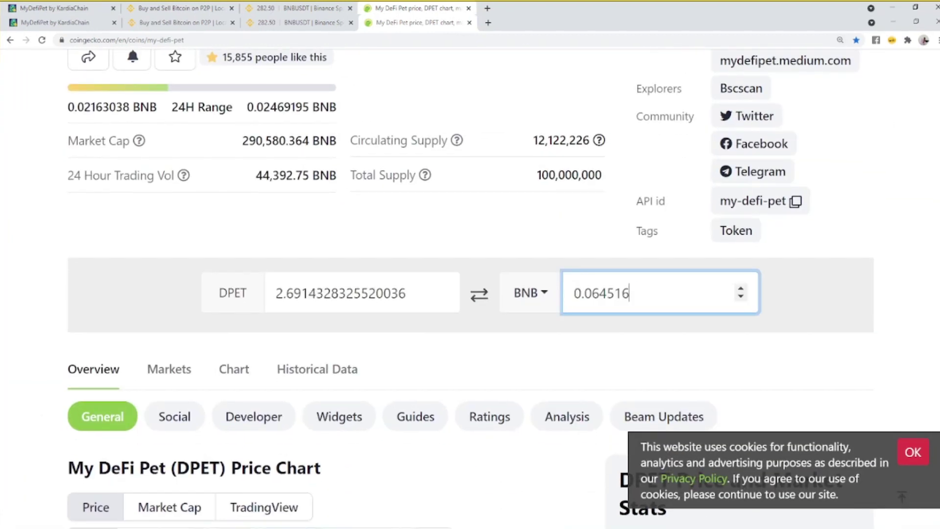
left_click(489, 324)
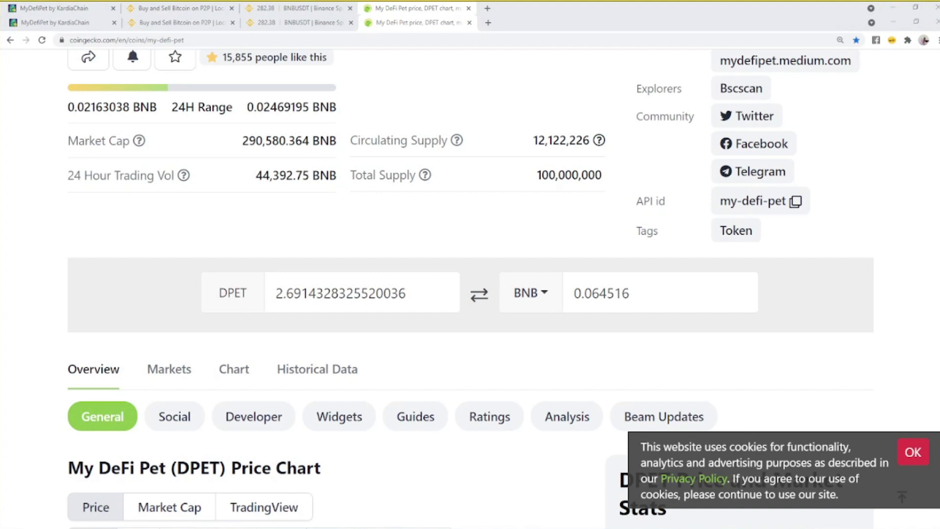
Step: Return to Binance and open the withdrawal form for BNB from the Fiat and Spot wallet
left_click(311, 9)
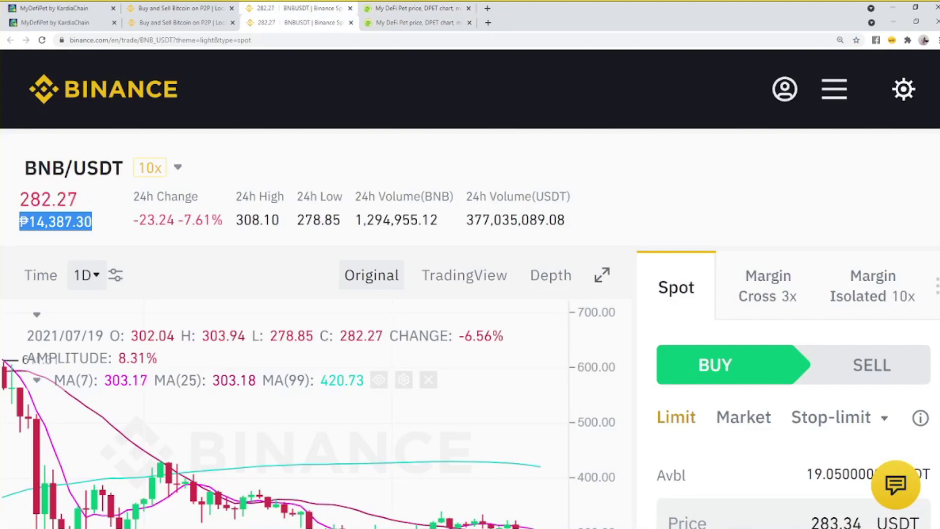
key("ctrl+minus")
key("ctrl+minus")
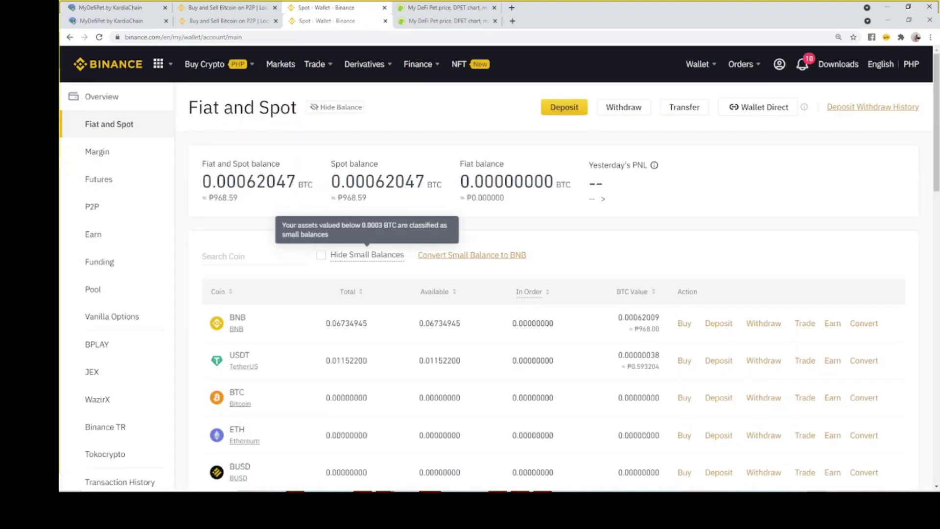
left_click(763, 323)
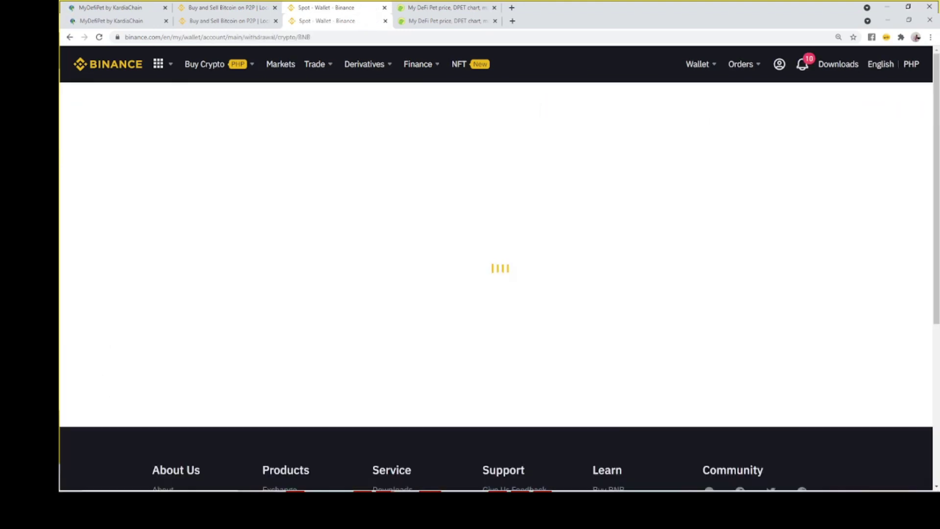
left_click(277, 275)
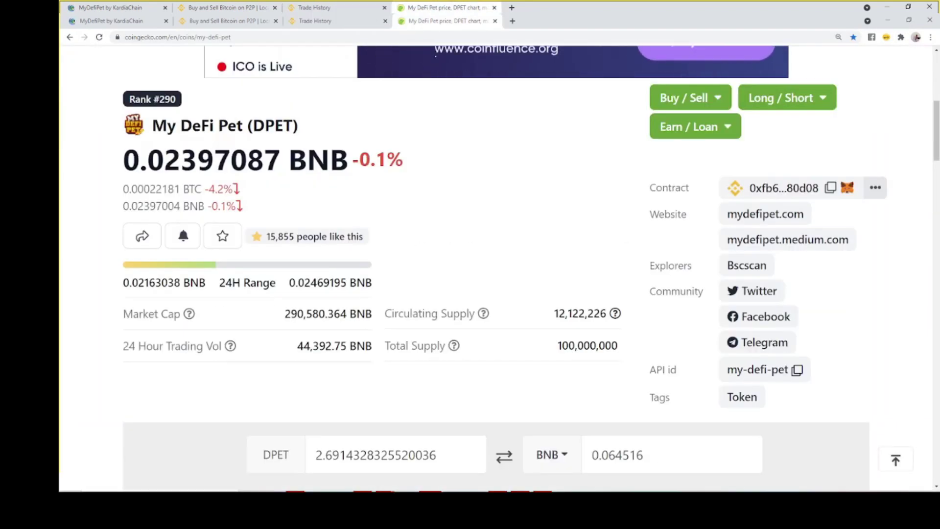
Step: Copy the DPET contract address from CoinGecko, and open the PancakeSwap home page through a Google search for pancakeswap
left_click(830, 187)
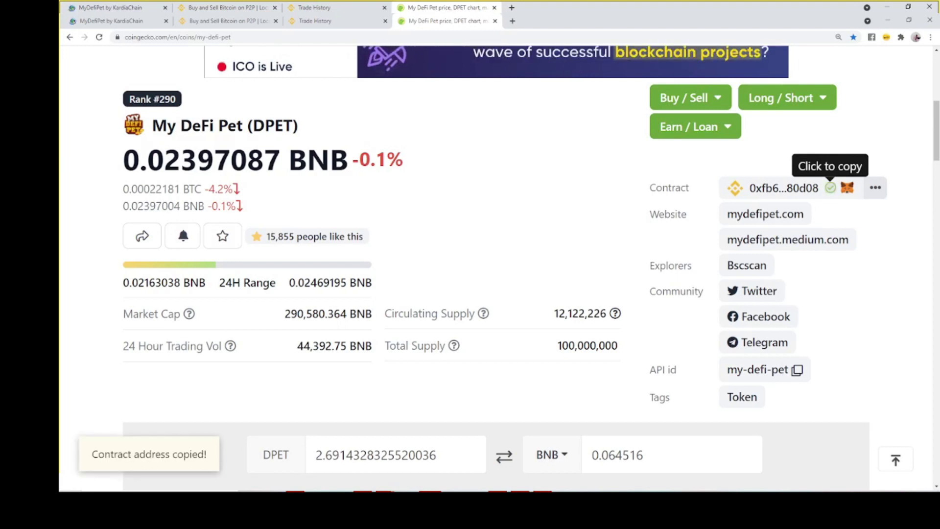
left_click(511, 7)
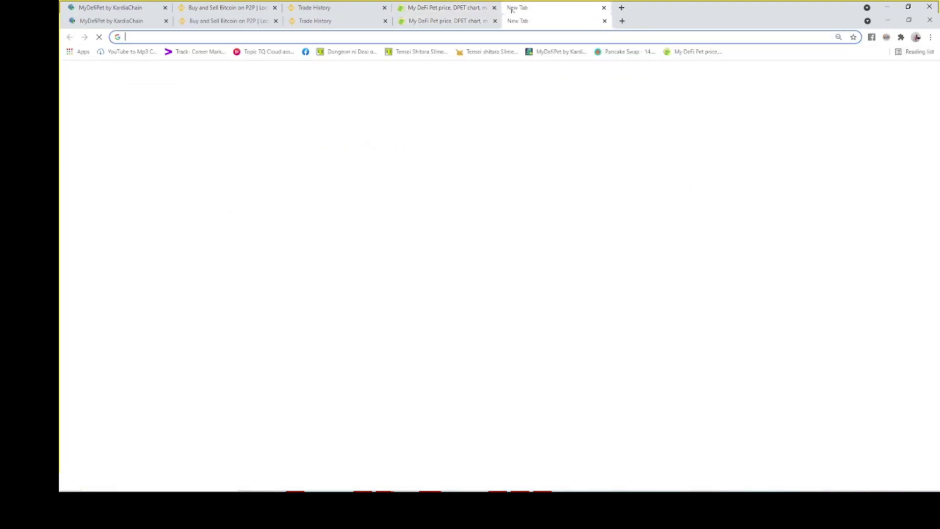
type("pan")
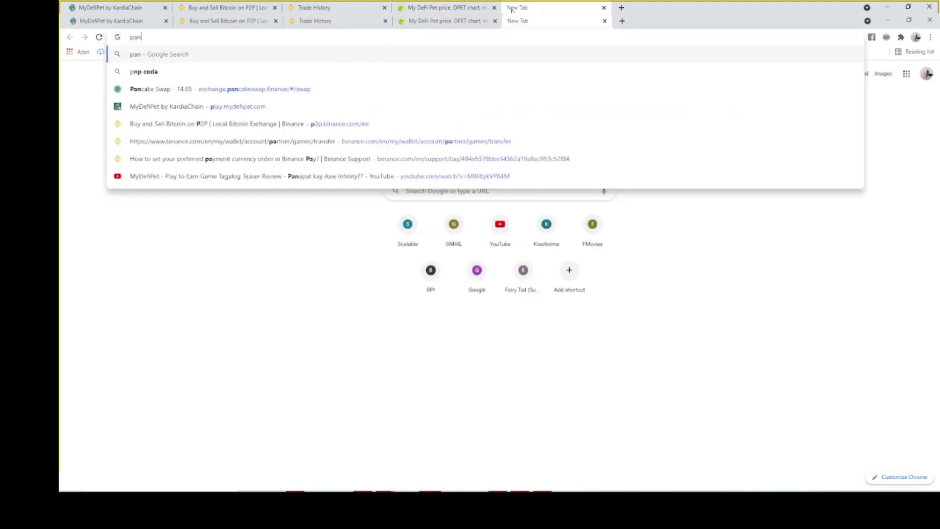
type("ca")
key("Down")
key("Return")
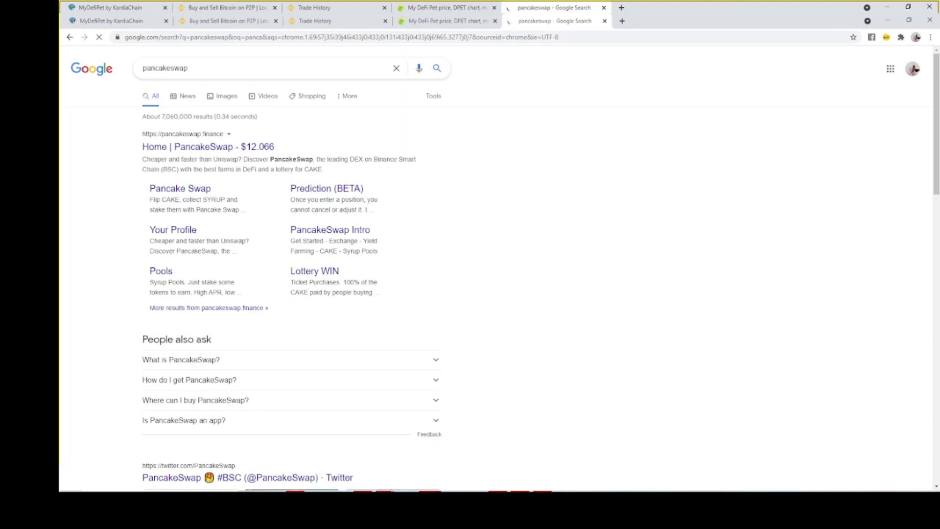
left_click(208, 147)
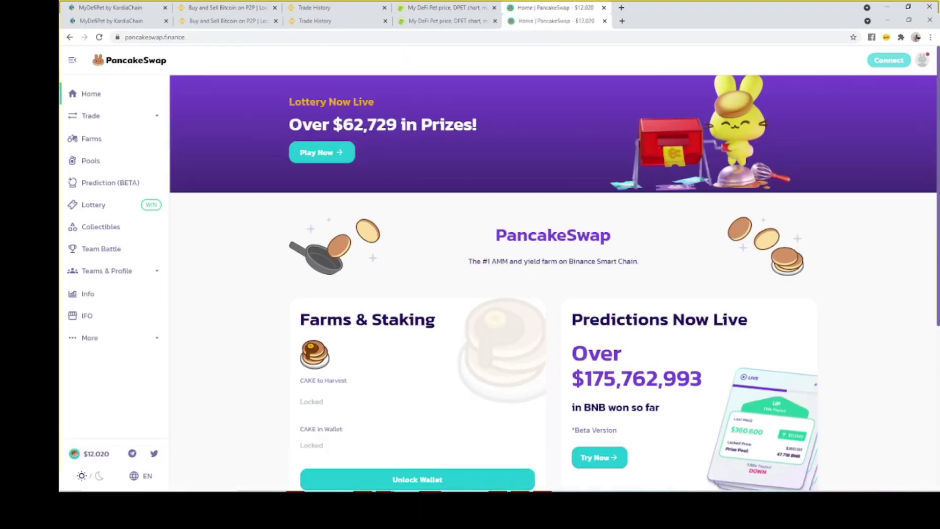
Step: Connect the crypto wallet to PancakeSwap and open the token Exchange page
left_click(889, 60)
left_click(541, 184)
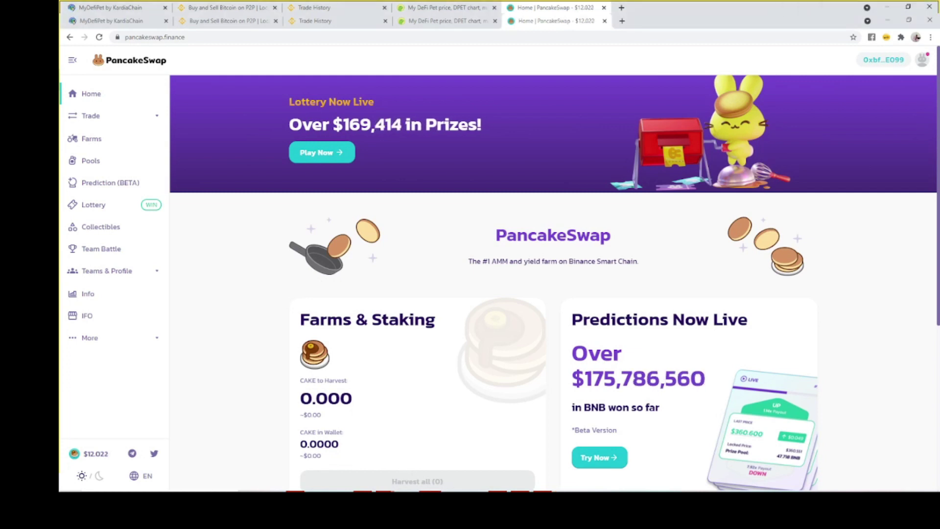
left_click(90, 115)
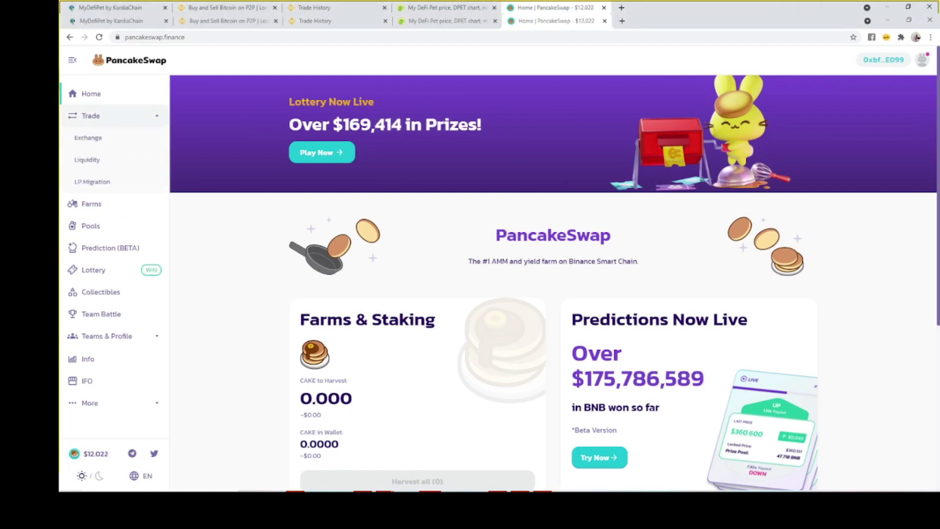
left_click(88, 138)
Step: Import DPET as the token to receive using the copied contract address, and enter the maximum BNB amount for the swap
left_click(612, 267)
key("ctrl+v")
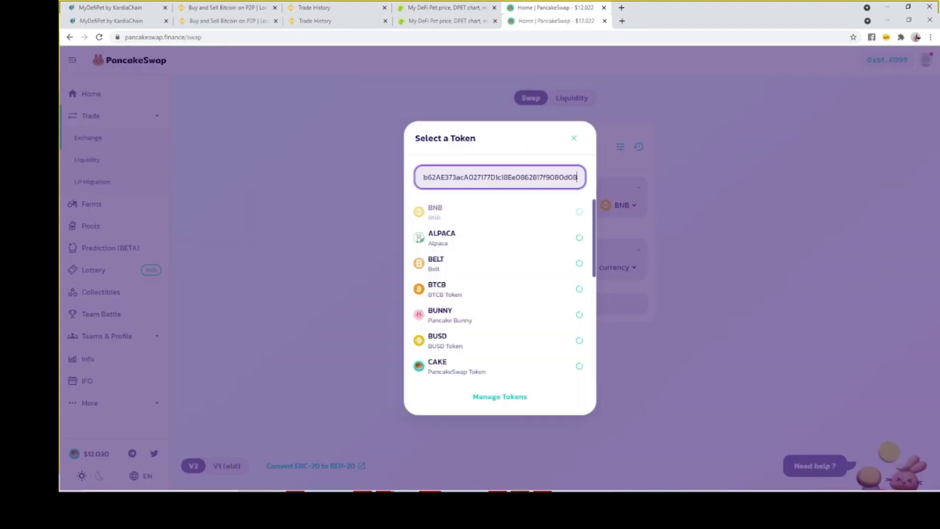
left_click(552, 294)
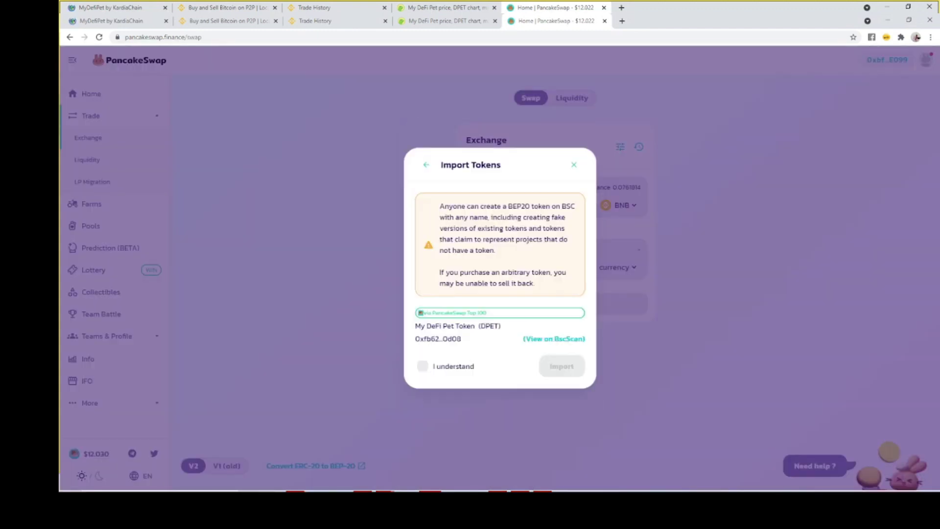
left_click(422, 366)
left_click(562, 366)
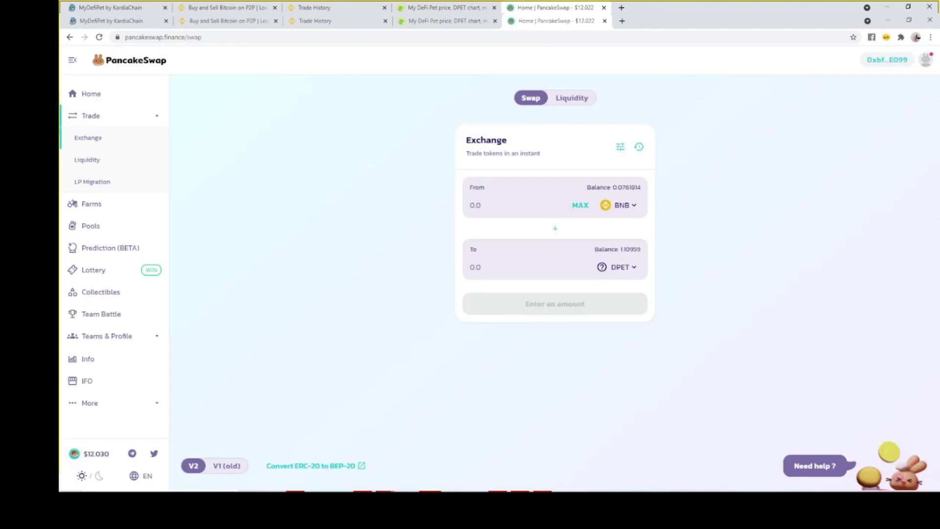
left_click(580, 205)
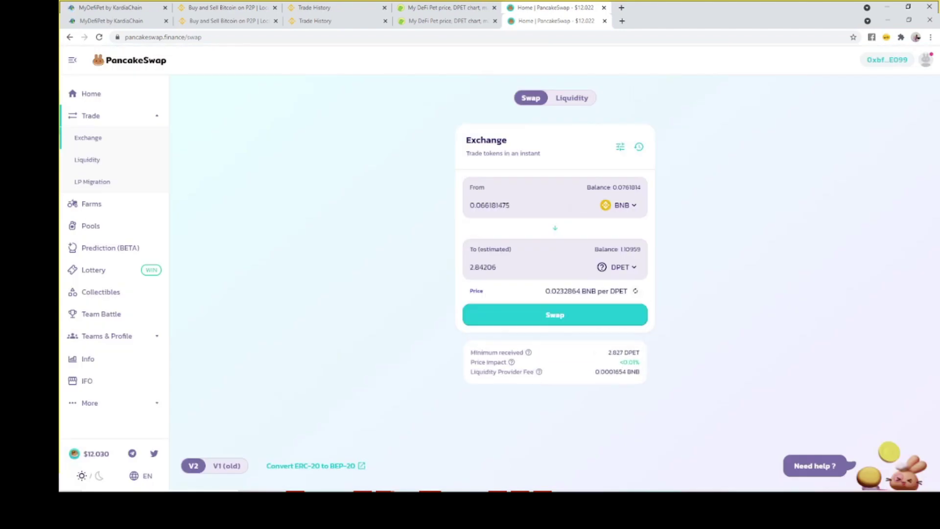